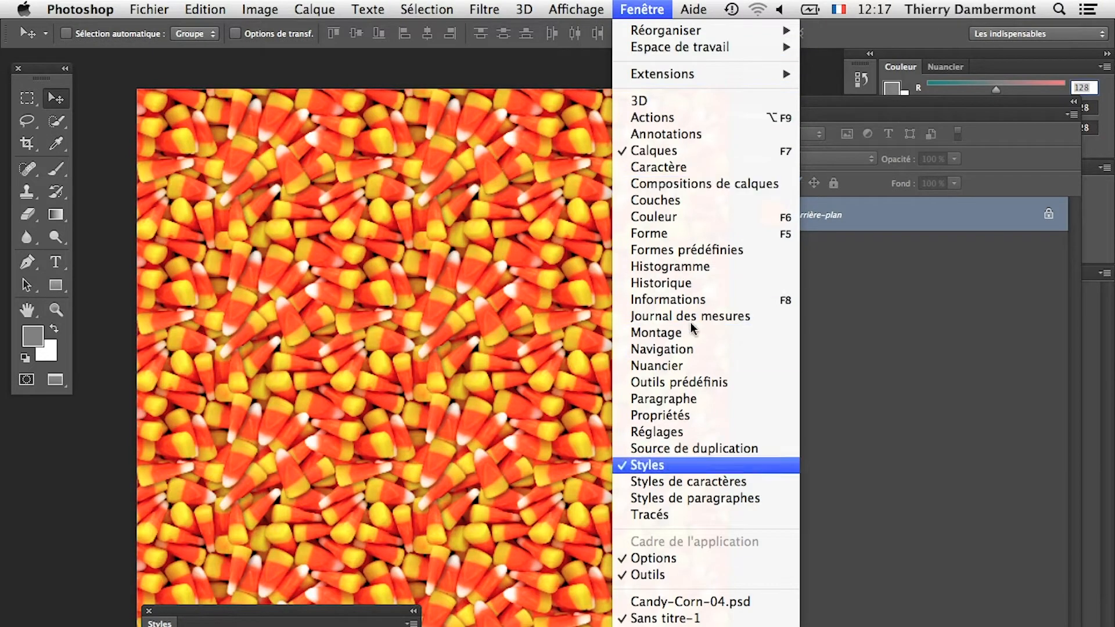
# Compare the Candy-Corn-04.psd tile with the repeated pattern in Sans titre-1, and return to Candy-Corn-04.psd
pyautogui.click(726, 602)
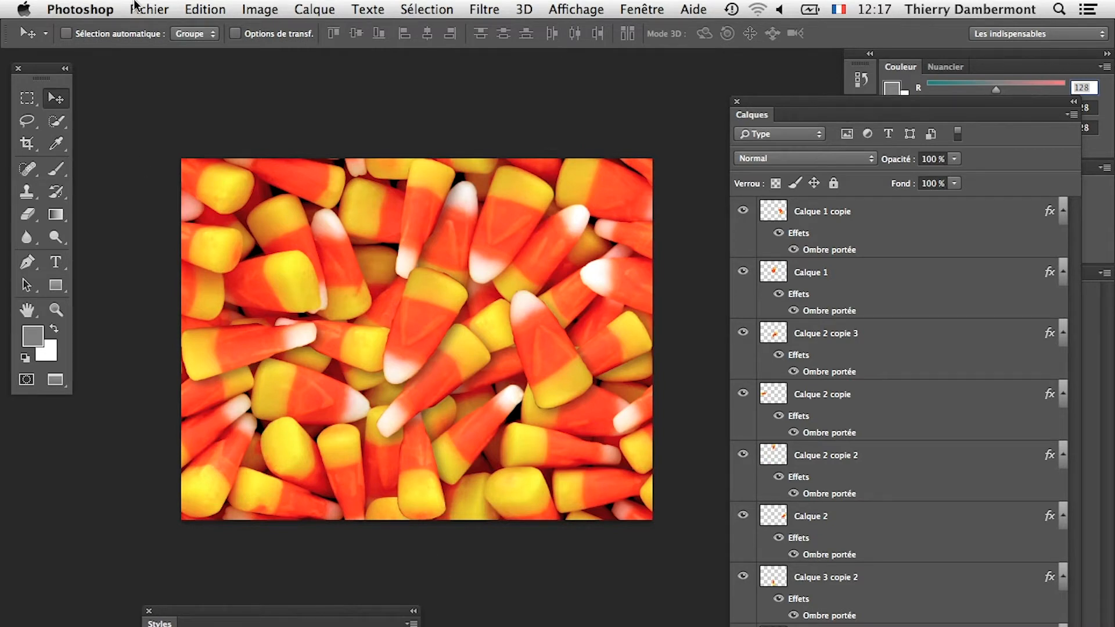
pyautogui.click(647, 9)
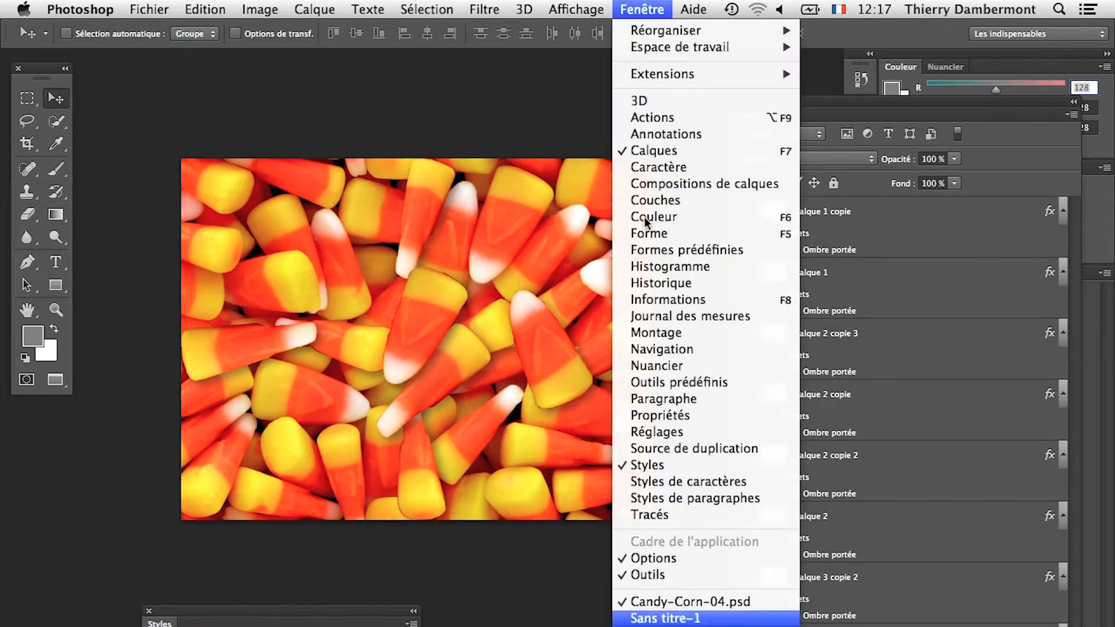
pyautogui.click(662, 609)
pyautogui.press('super+minus')
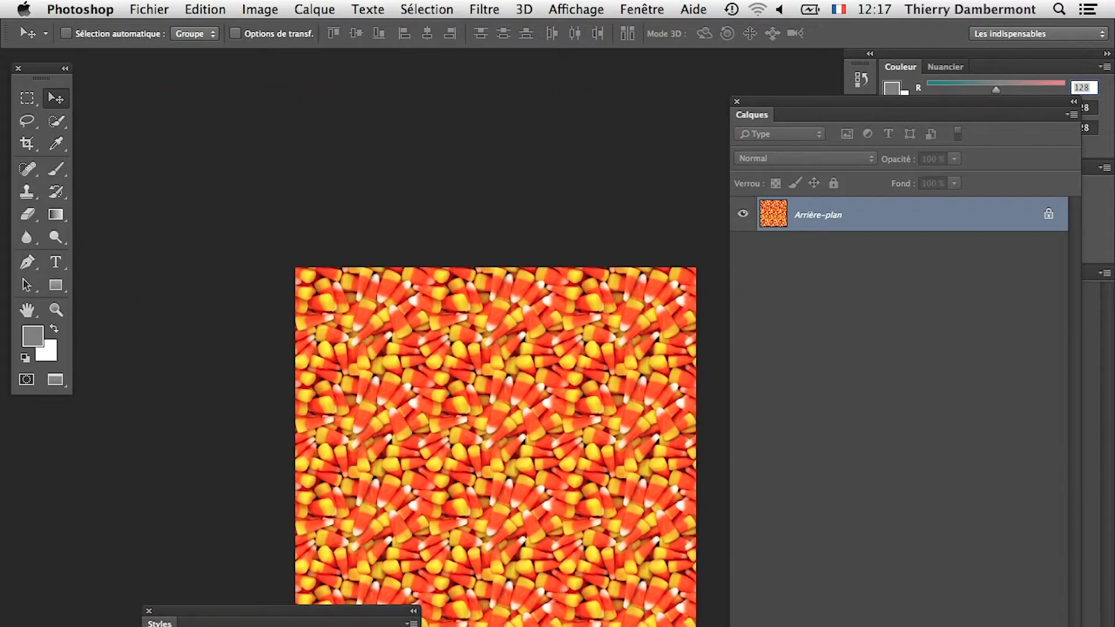
pyautogui.moveTo(465, 517); pyautogui.dragTo(432, 332)
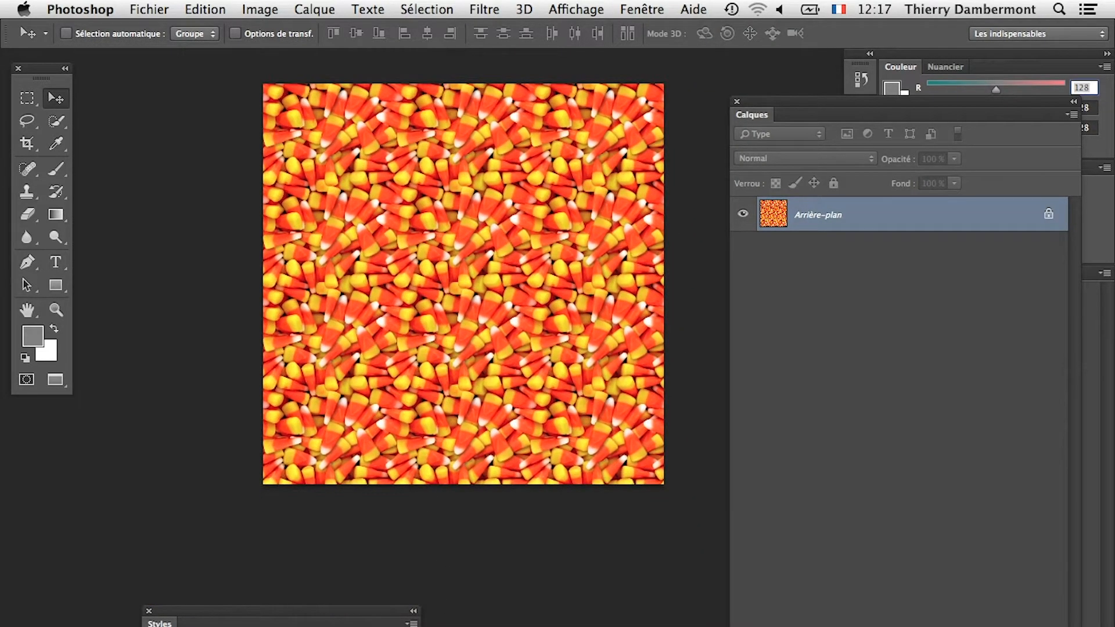
pyautogui.click(641, 9)
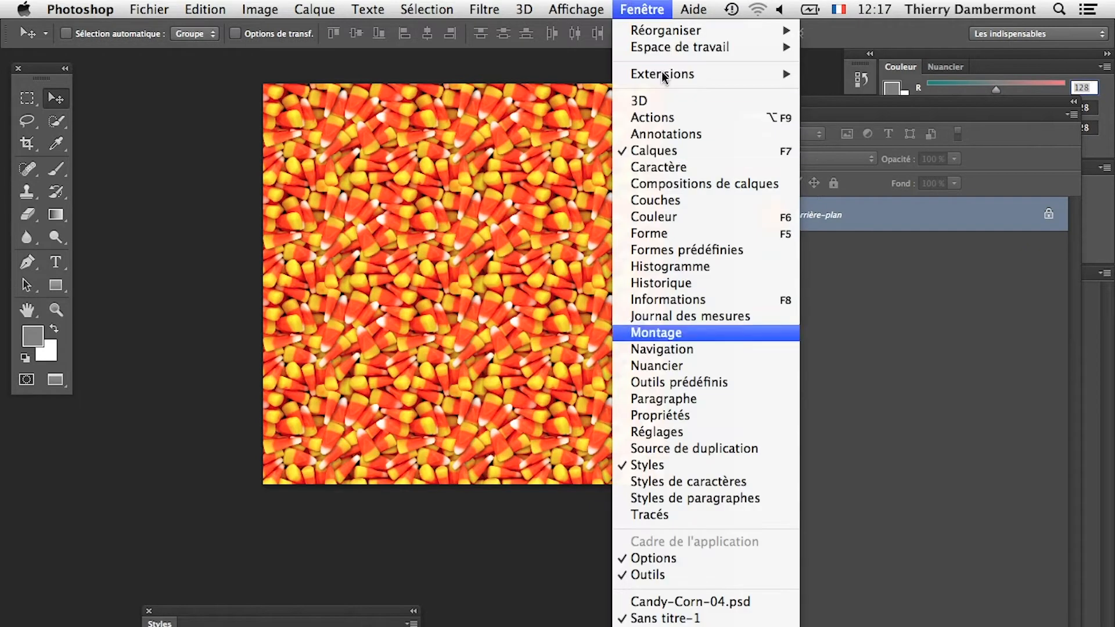
pyautogui.click(736, 599)
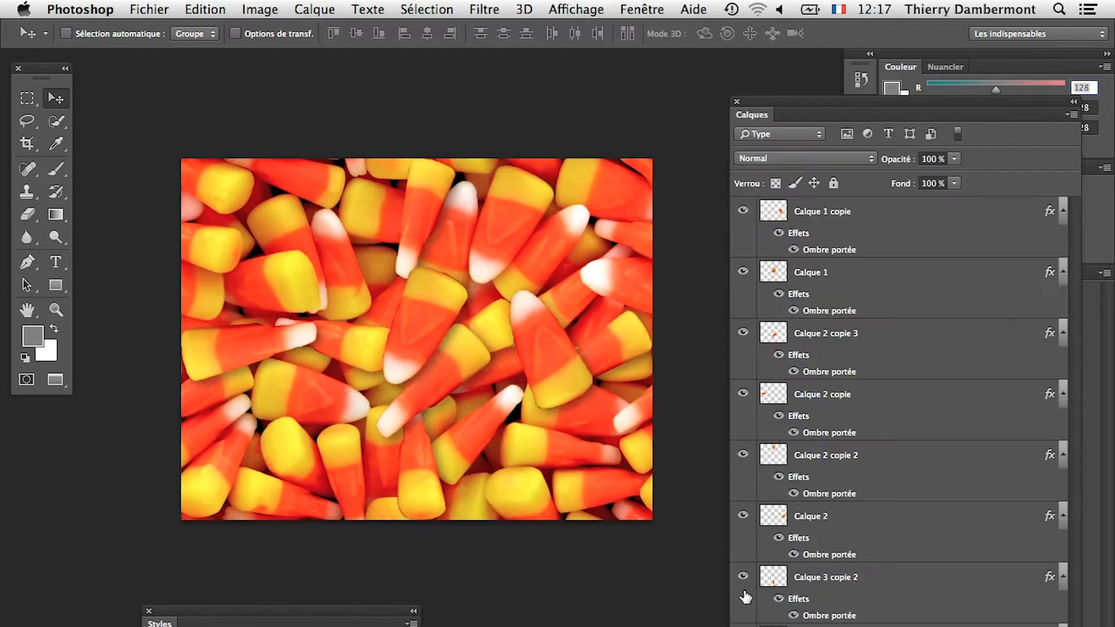
# Start a Save for Web export of the candy-corn tile and set its file format to PNG-24
pyautogui.click(138, 7)
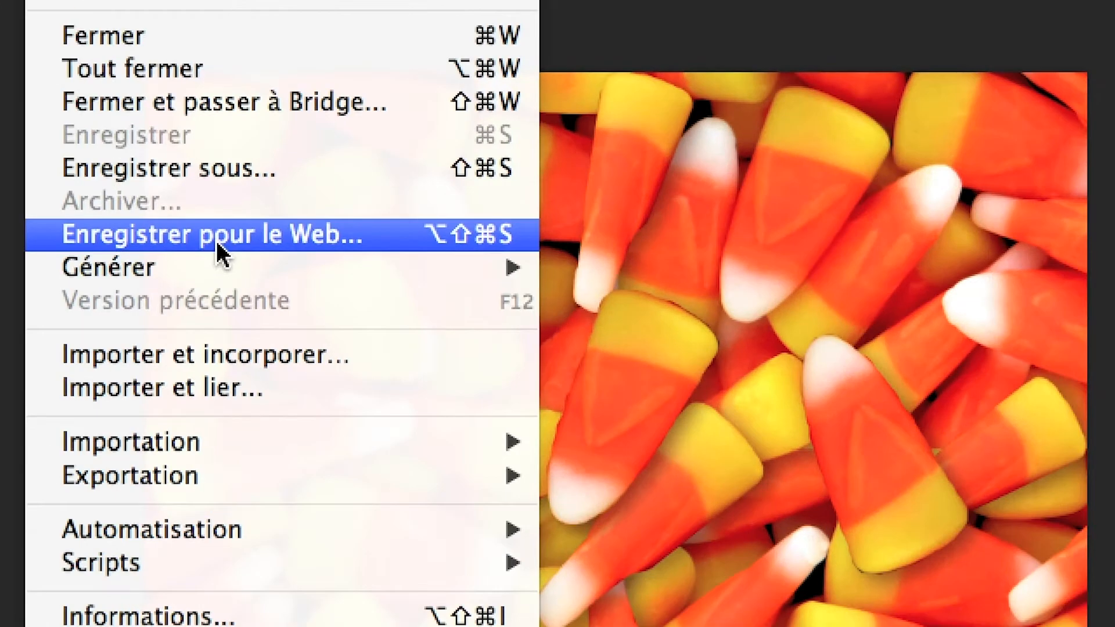
pyautogui.click(216, 241)
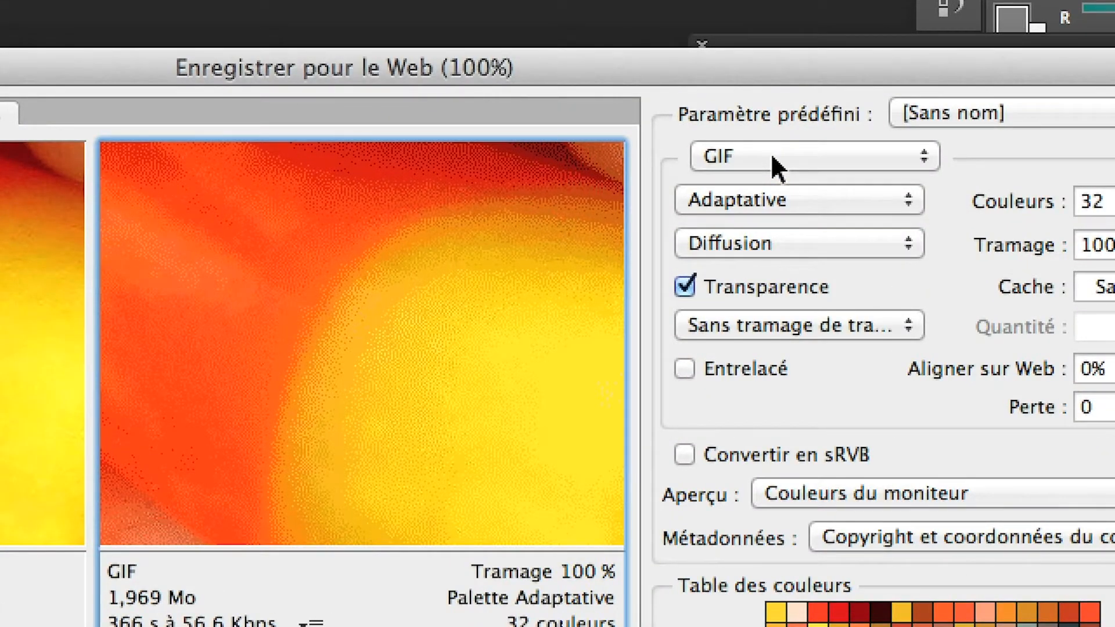
pyautogui.click(774, 158)
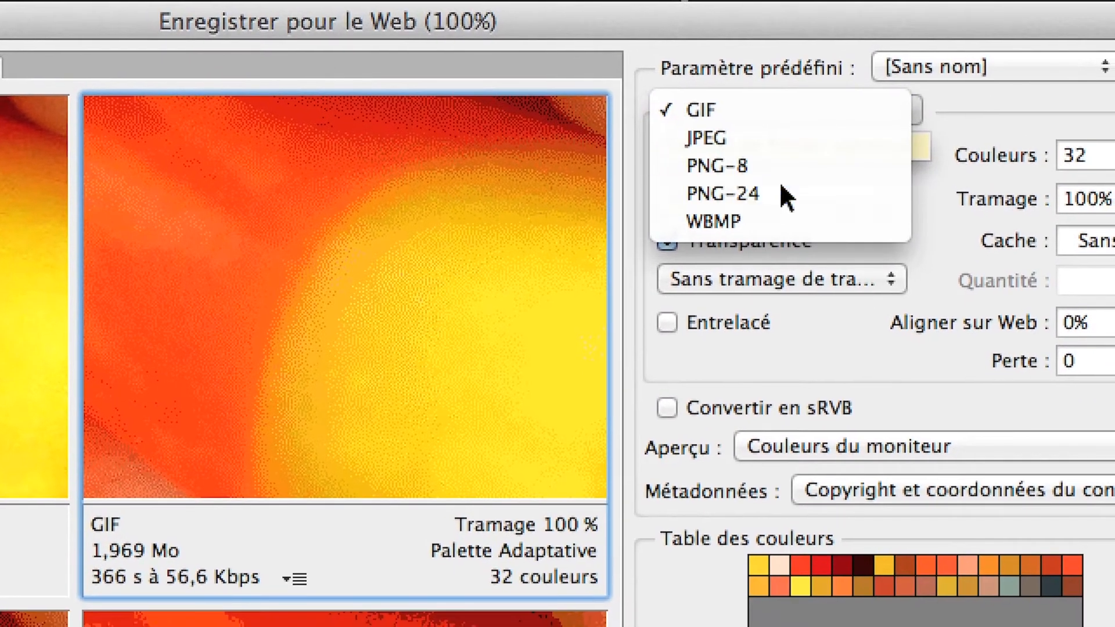
pyautogui.click(762, 111)
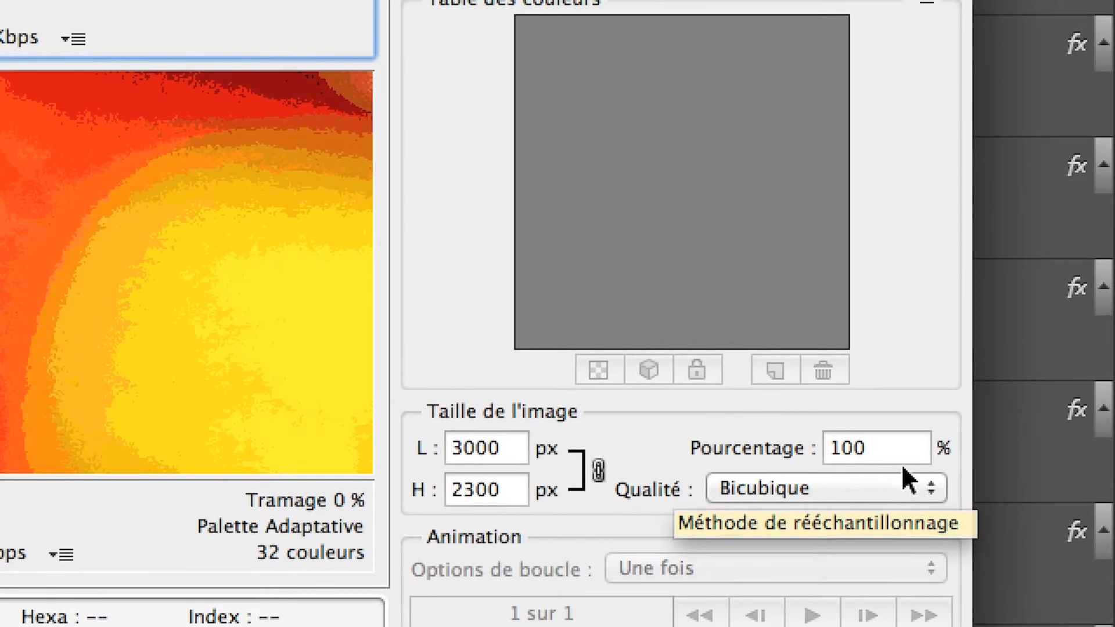
# Try scaling the exported image to 25, 15 and 10 percent
pyautogui.doubleClick(852, 448)
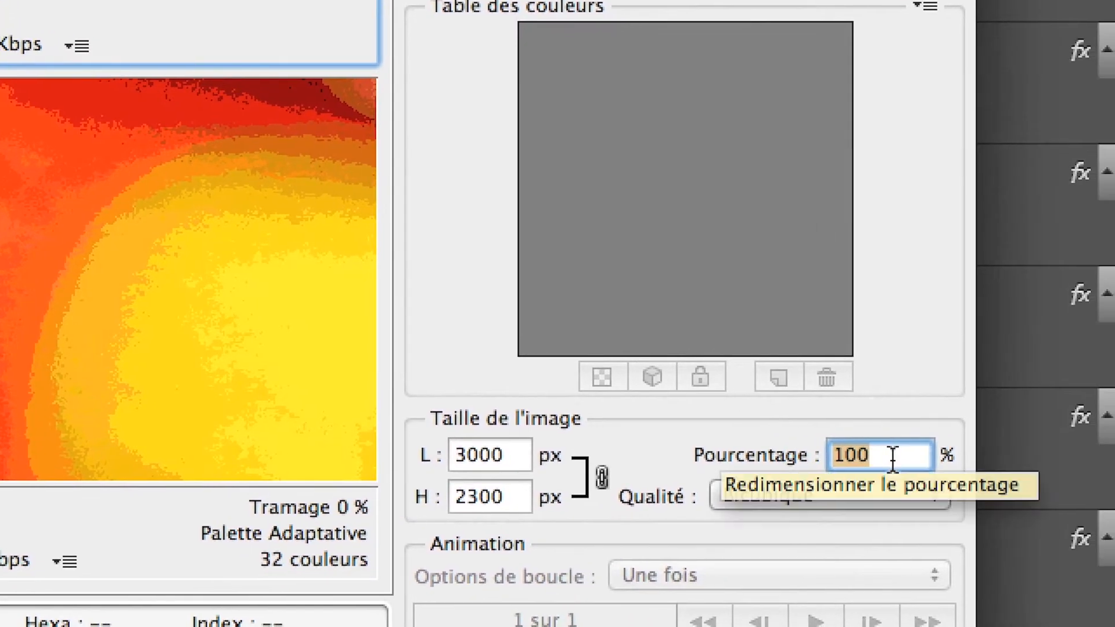
pyautogui.write('25')
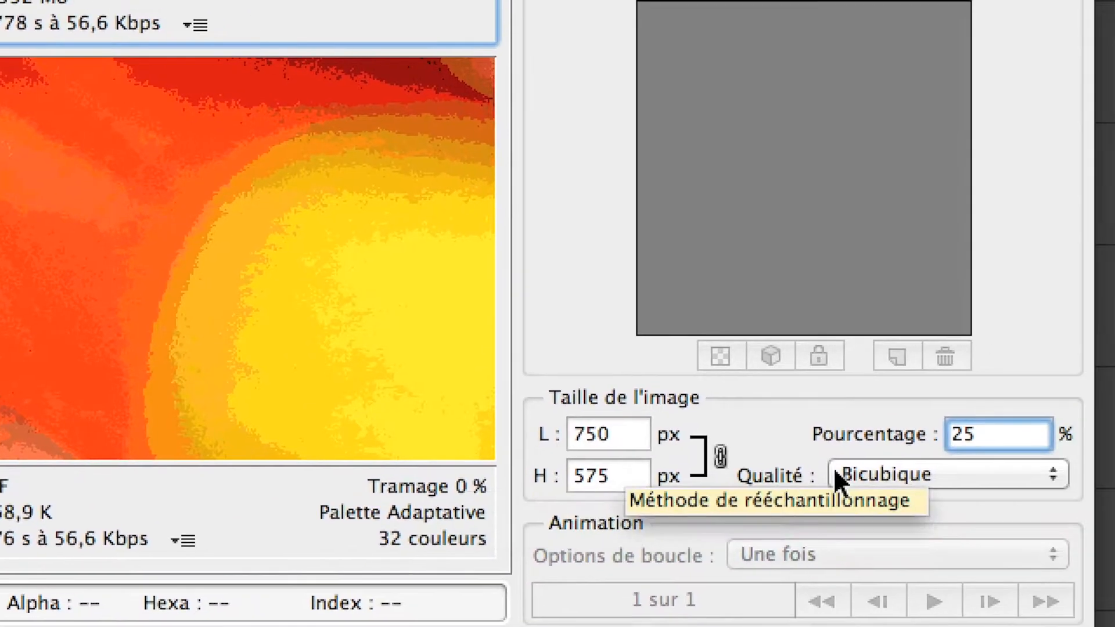
pyautogui.moveTo(982, 433); pyautogui.dragTo(939, 433)
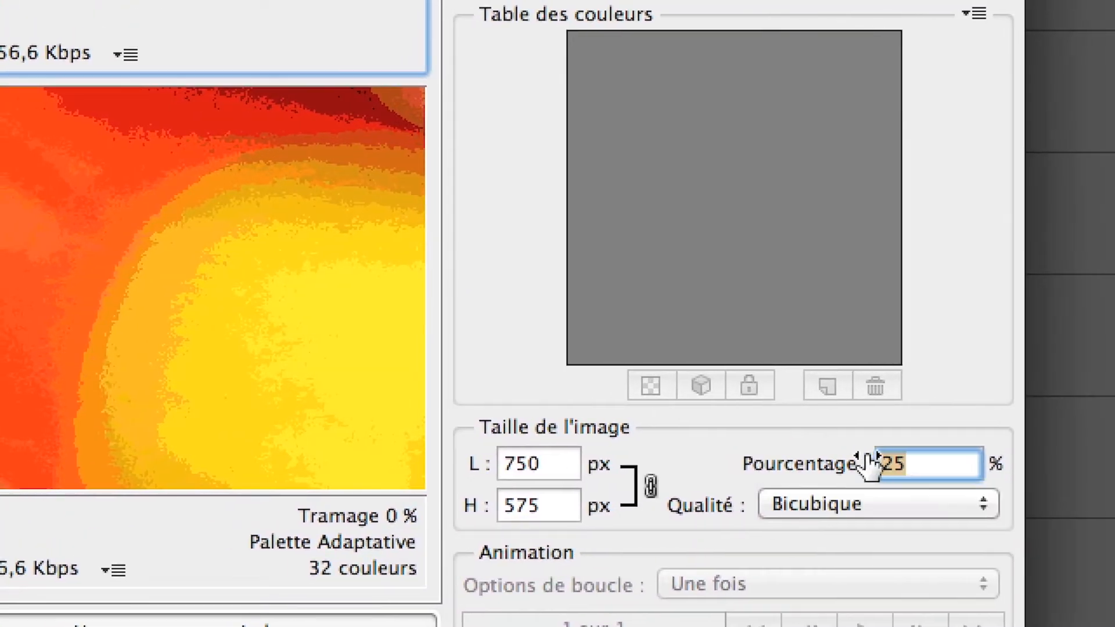
pyautogui.write('15')
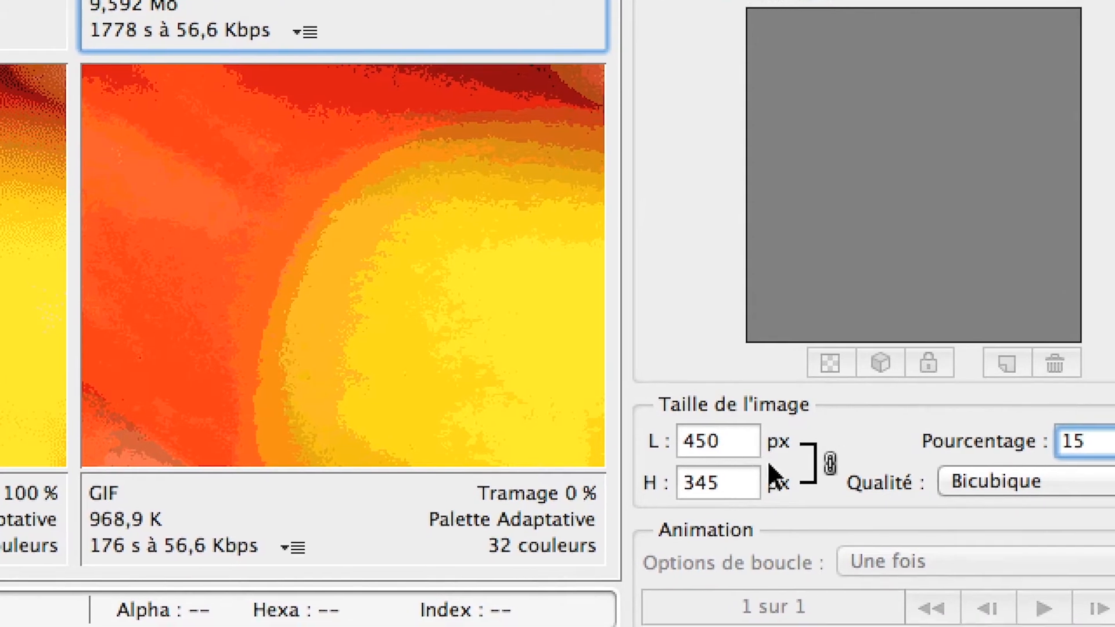
pyautogui.moveTo(1102, 445); pyautogui.dragTo(1049, 438)
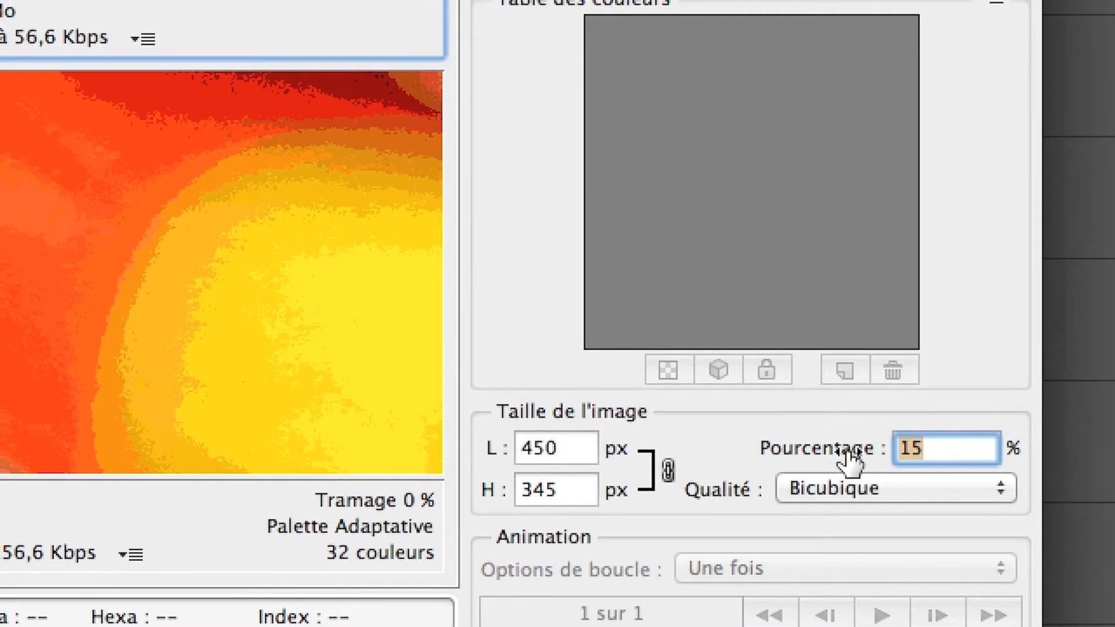
pyautogui.write('10')
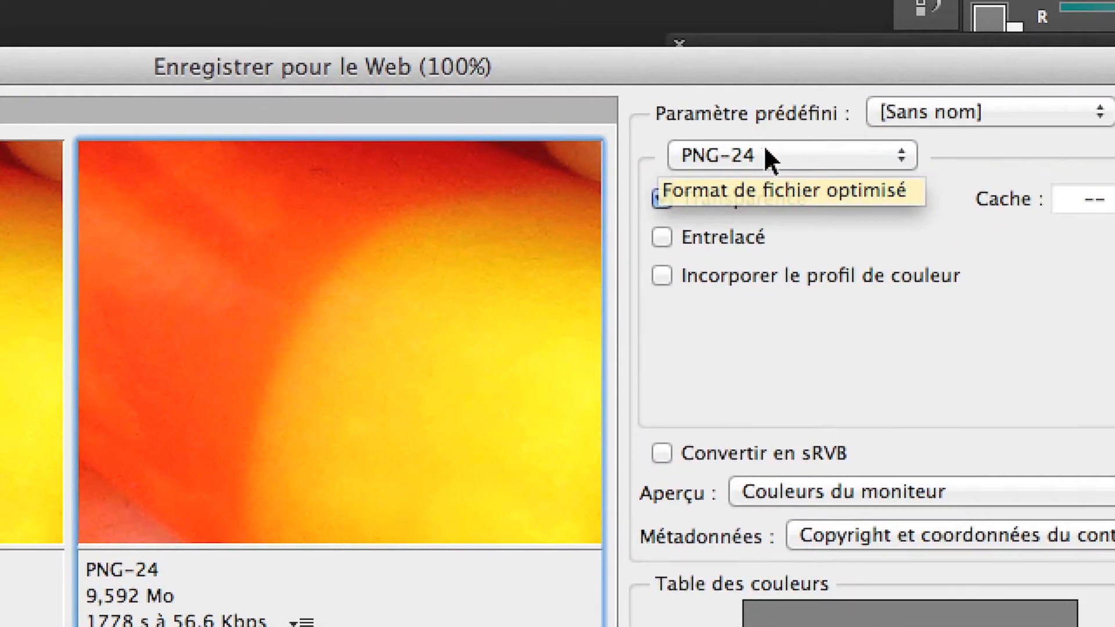
# Keep PNG-24 as the export format and set the image size percentage to 15
pyautogui.click(767, 156)
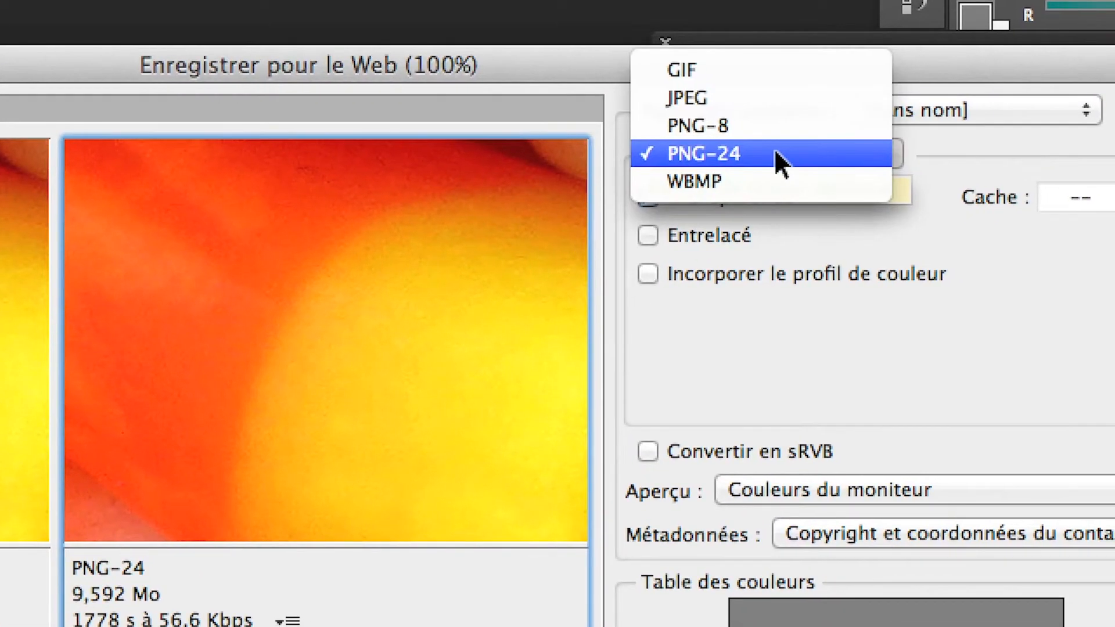
pyautogui.click(775, 162)
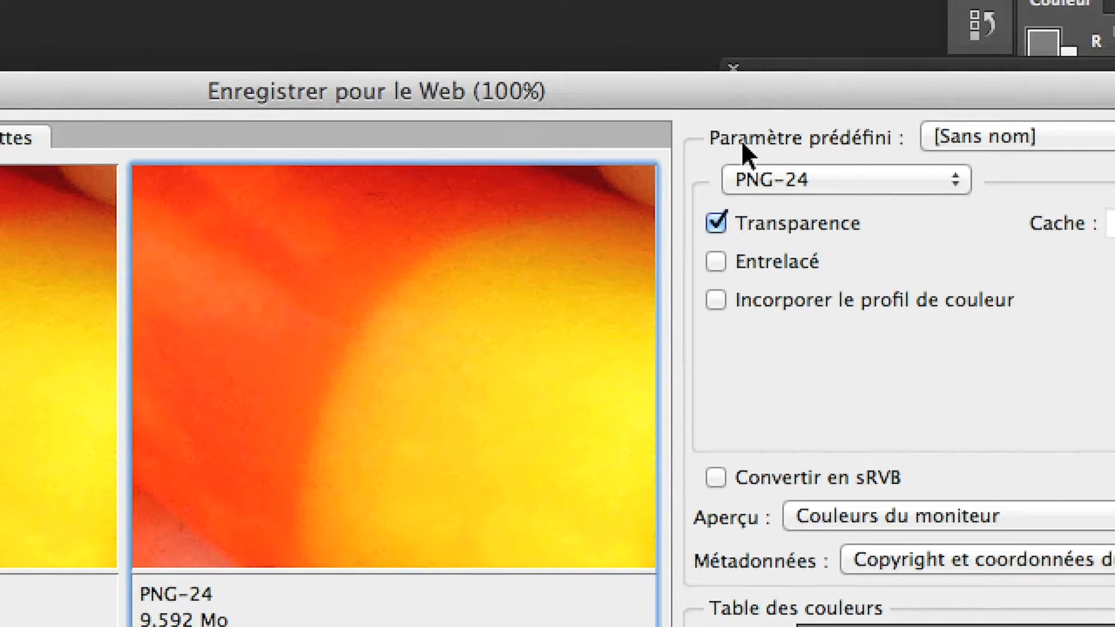
pyautogui.click(767, 160)
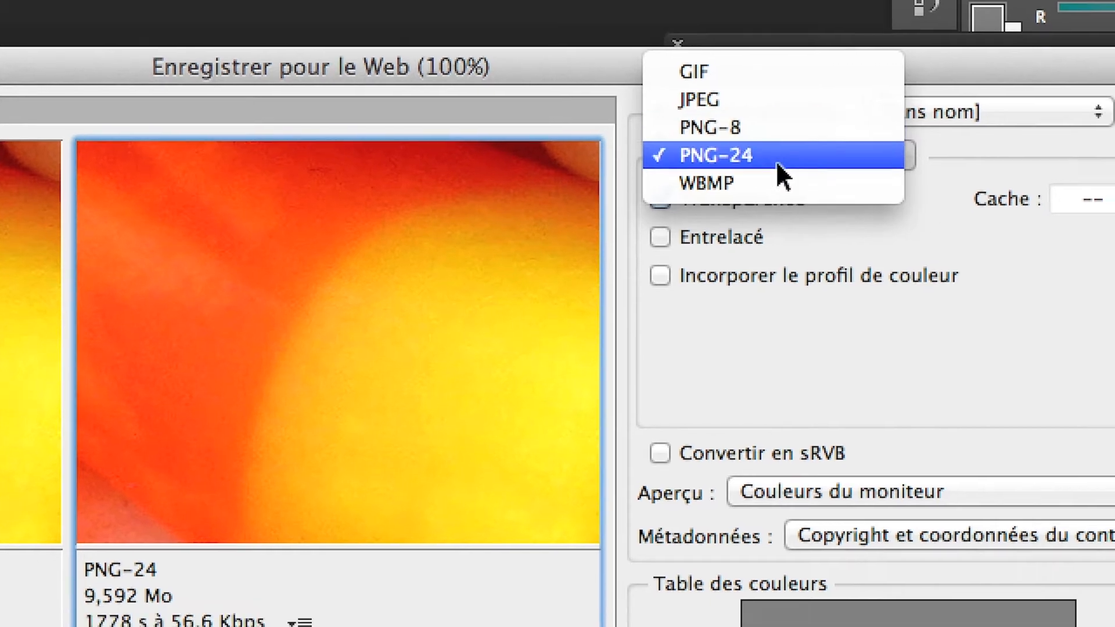
pyautogui.click(771, 149)
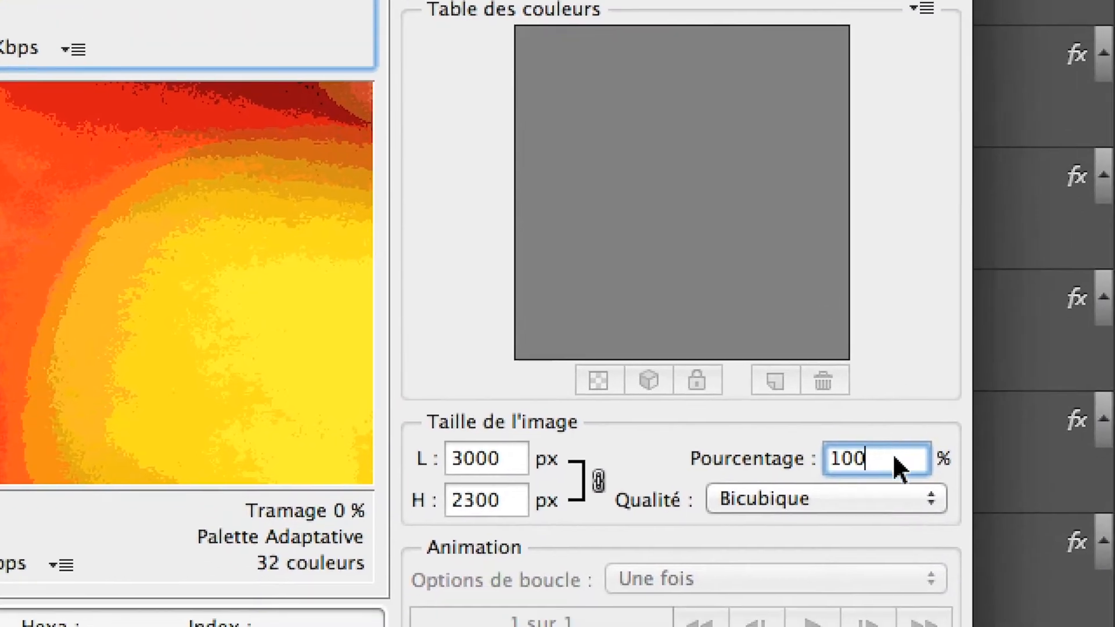
pyautogui.moveTo(877, 453); pyautogui.dragTo(758, 452)
pyautogui.write('15')
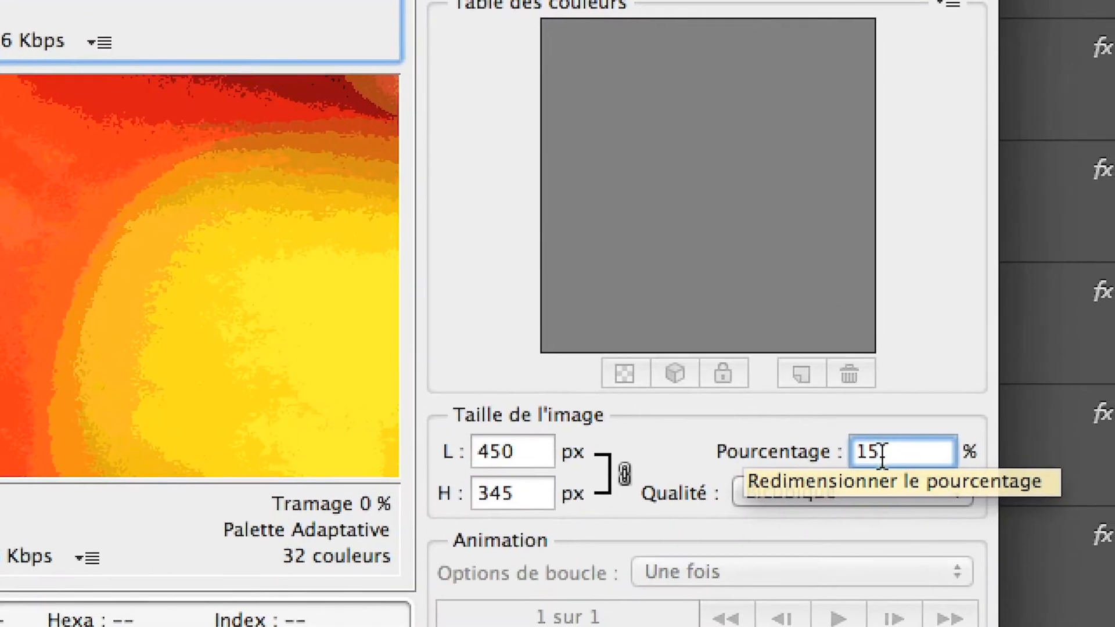
pyautogui.moveTo(882, 456); pyautogui.dragTo(811, 461)
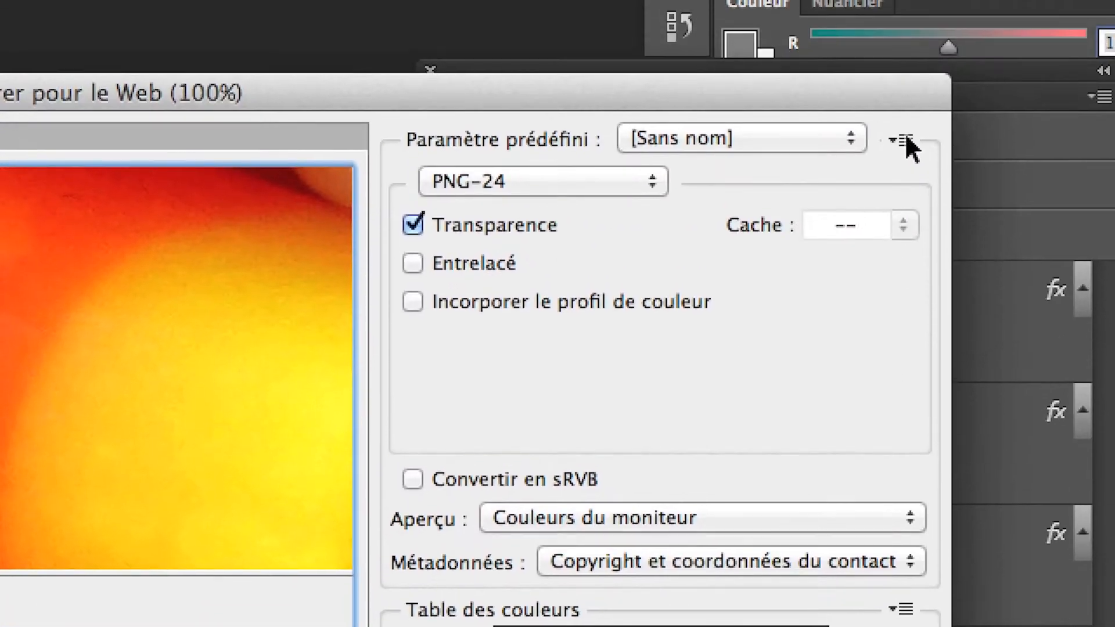
pyautogui.click(901, 138)
pyautogui.click(906, 141)
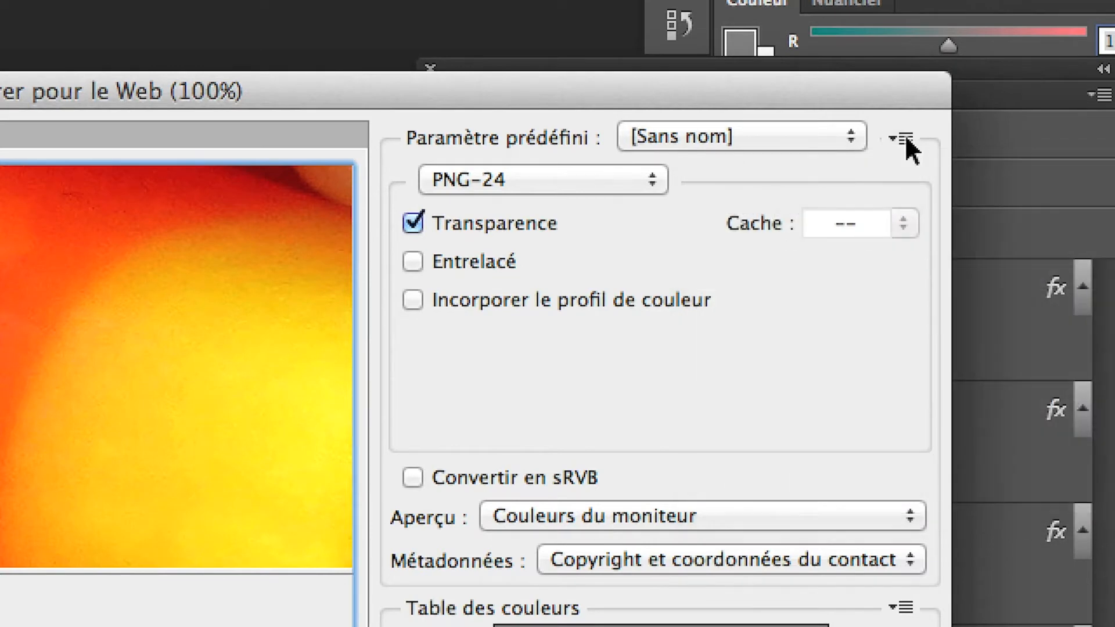
pyautogui.click(905, 139)
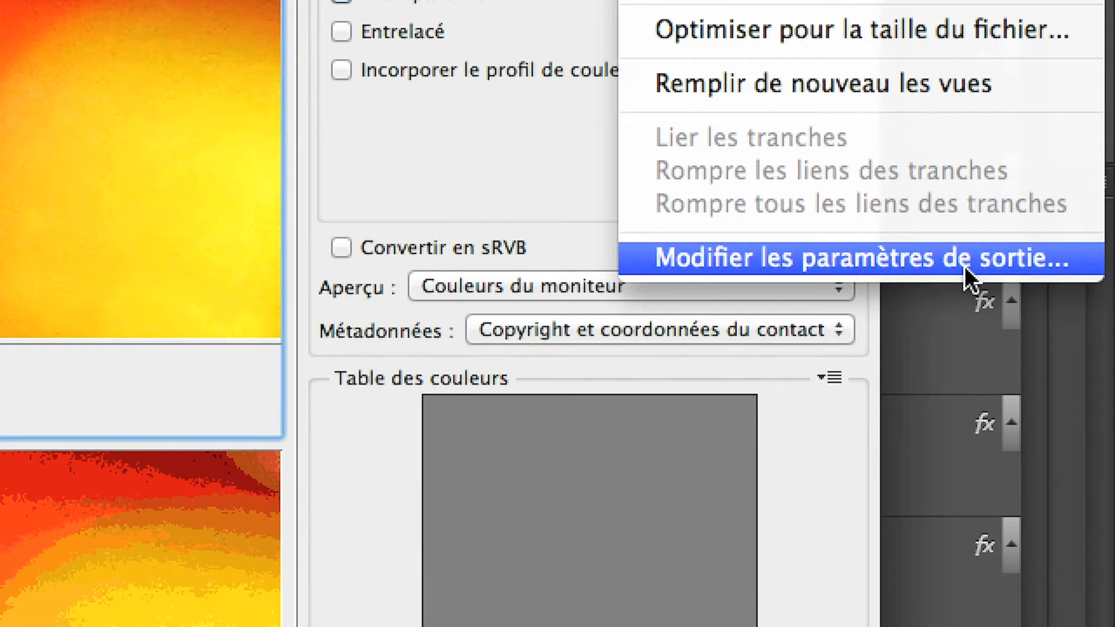
pyautogui.click(964, 268)
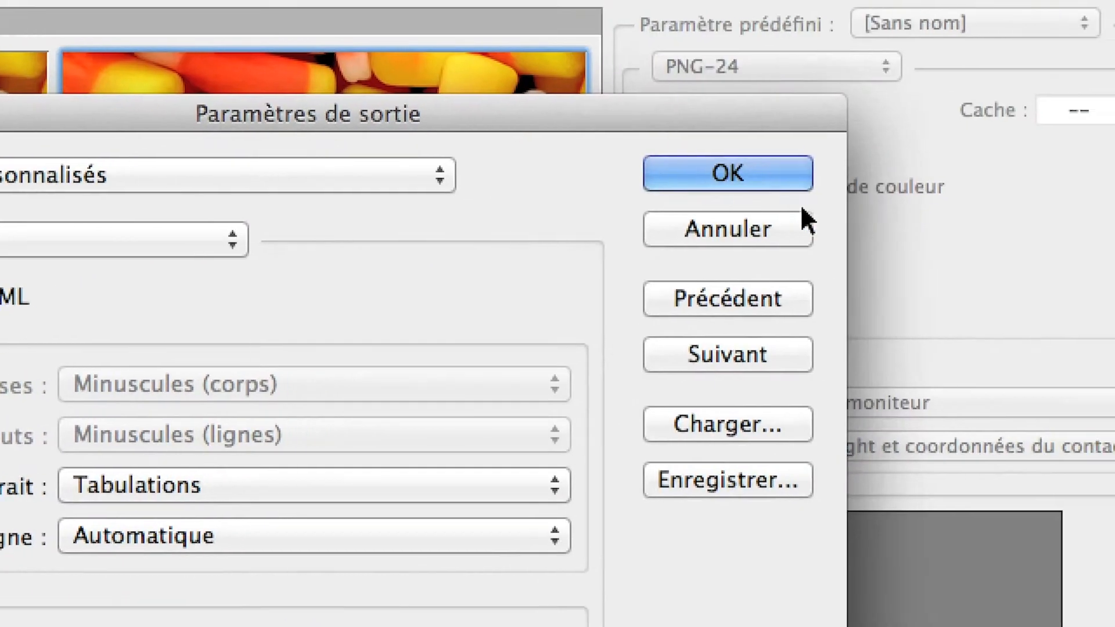
pyautogui.click(792, 220)
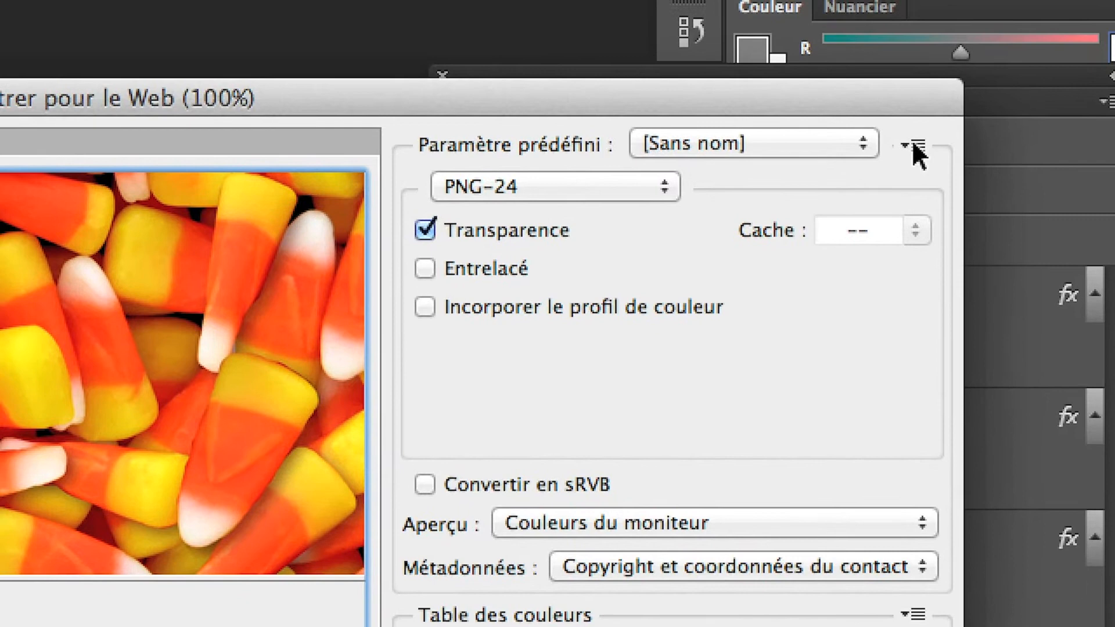
# Open the export's output settings and show the Arrière-plan category
pyautogui.click(909, 133)
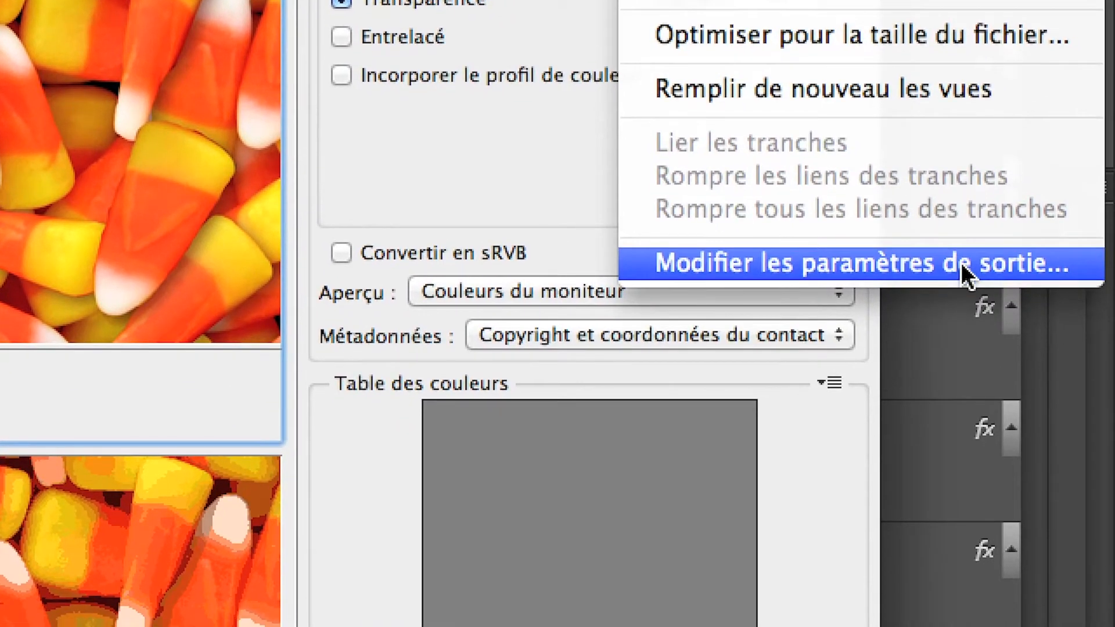
pyautogui.click(1086, 494)
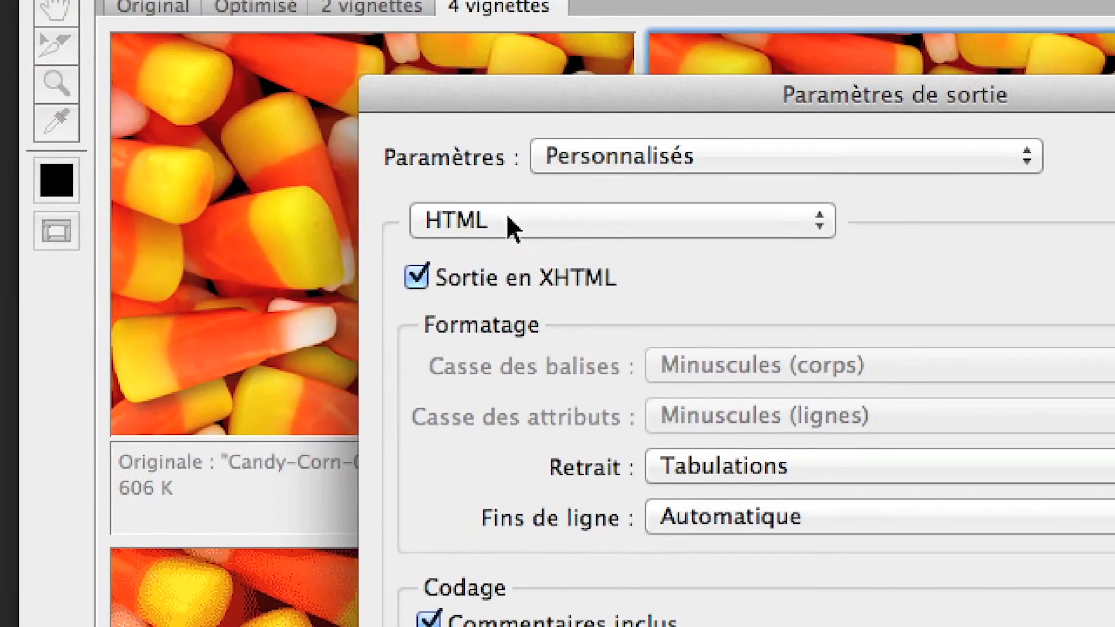
pyautogui.click(512, 223)
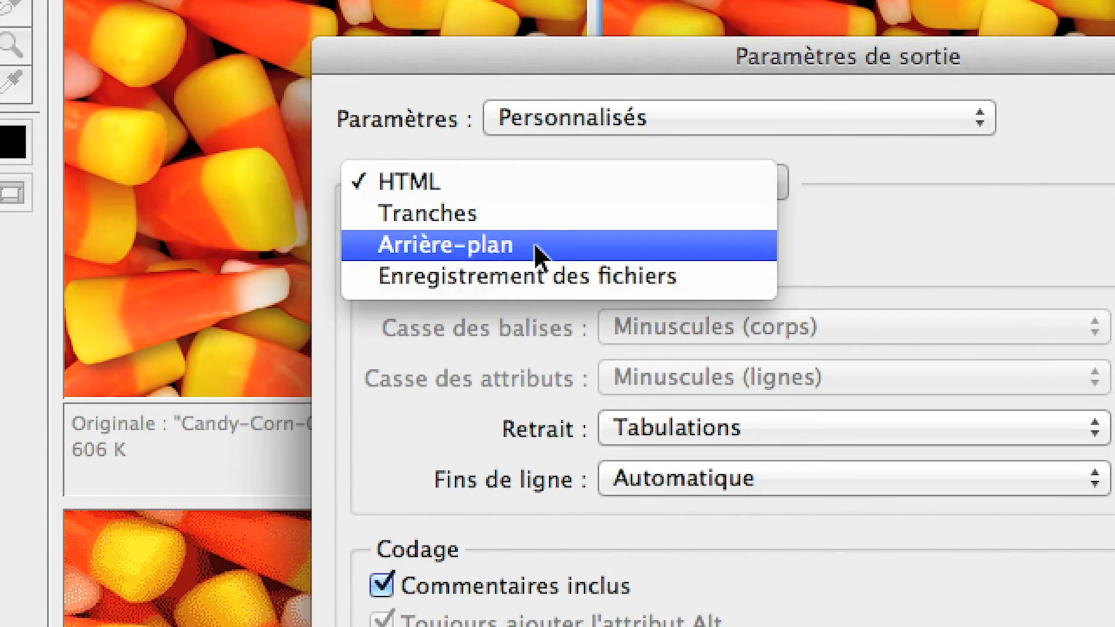
pyautogui.click(514, 267)
pyautogui.click(513, 205)
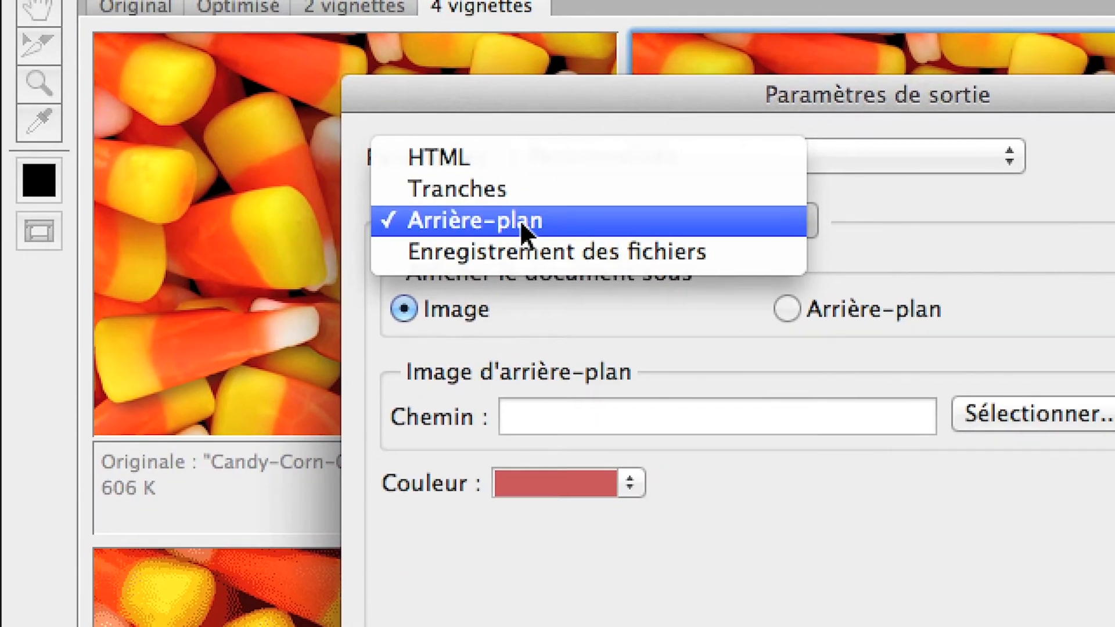
pyautogui.click(523, 221)
pyautogui.click(523, 221)
pyautogui.click(522, 222)
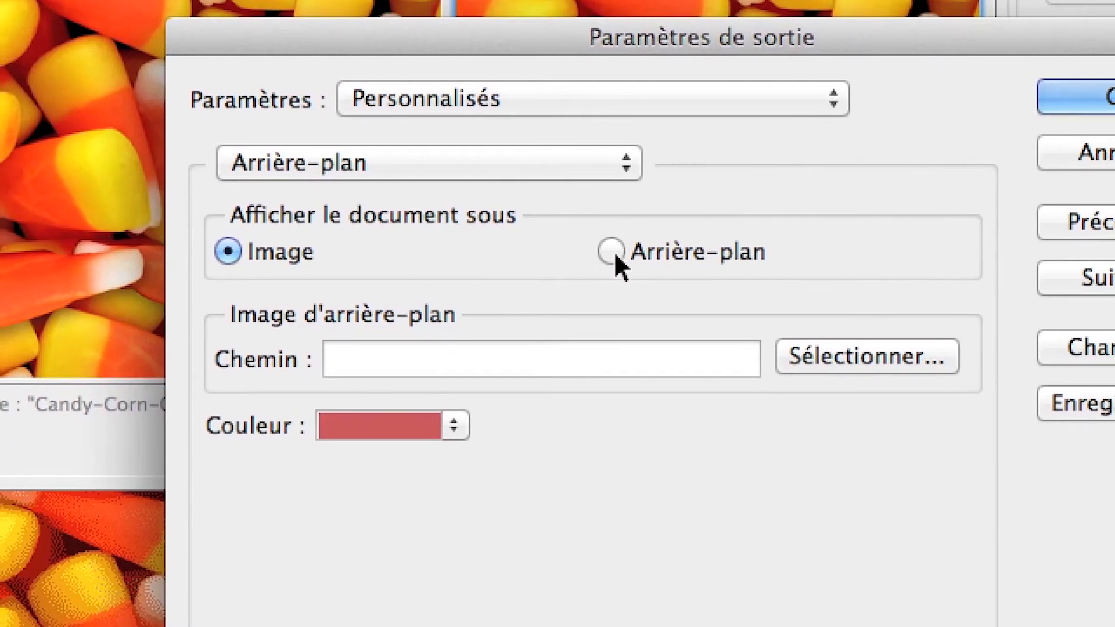
# Set the document to display as Arrière-plan instead of Image and accept the output settings
pyautogui.click(614, 256)
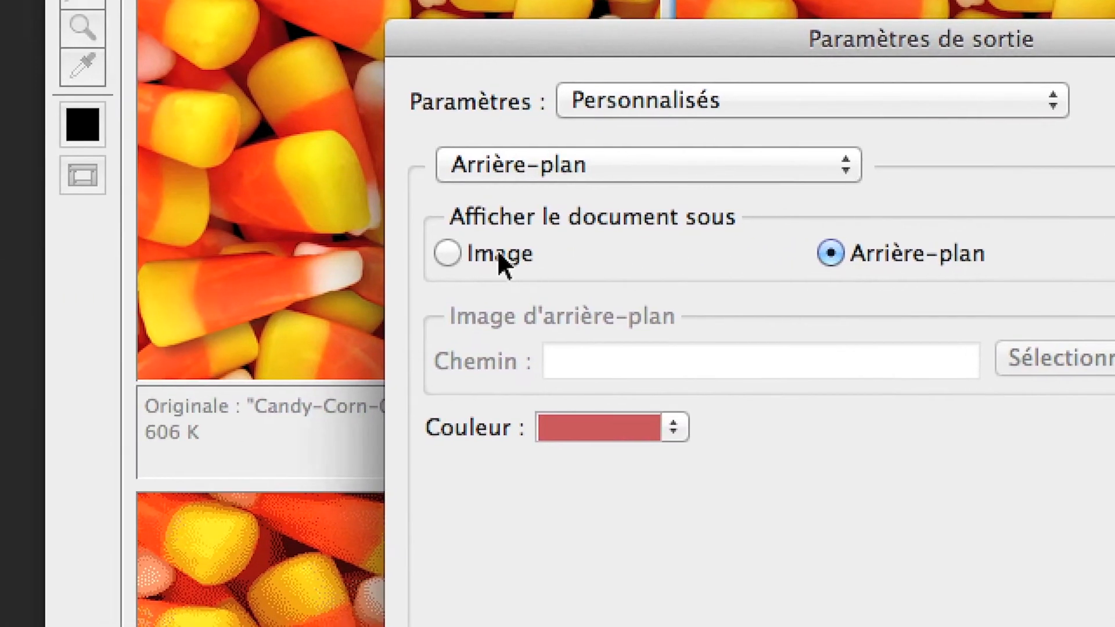
pyautogui.click(255, 256)
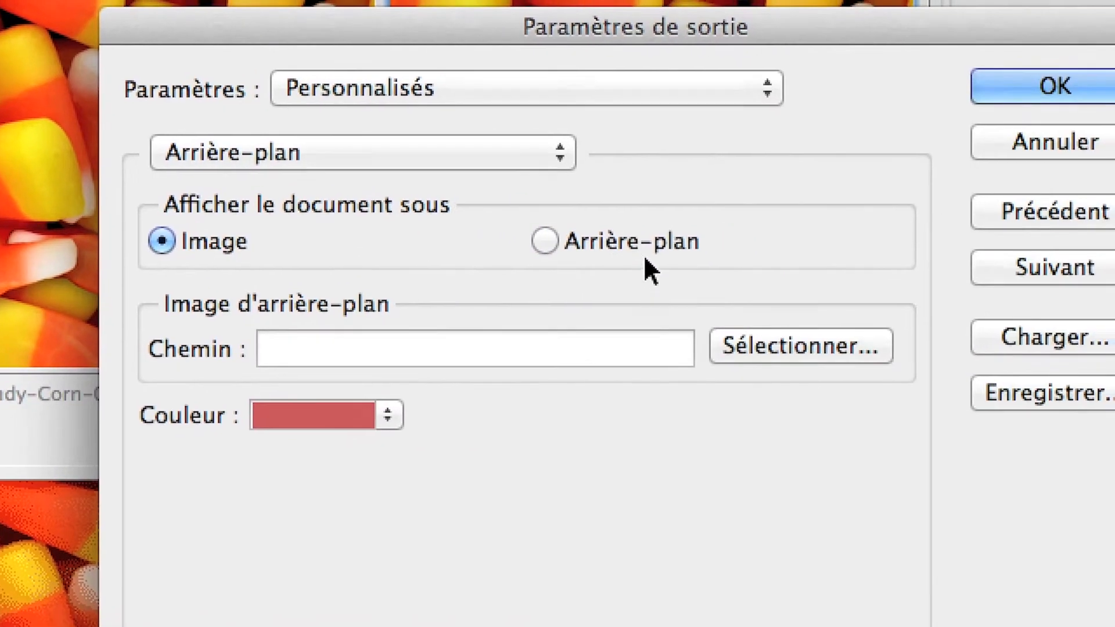
pyautogui.click(939, 259)
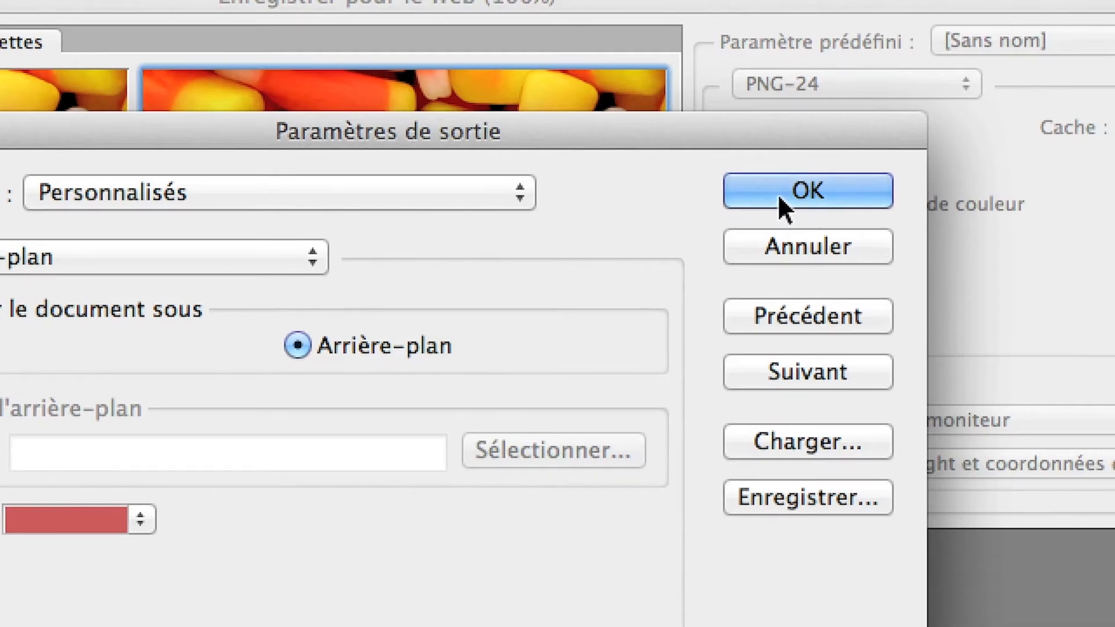
pyautogui.click(774, 195)
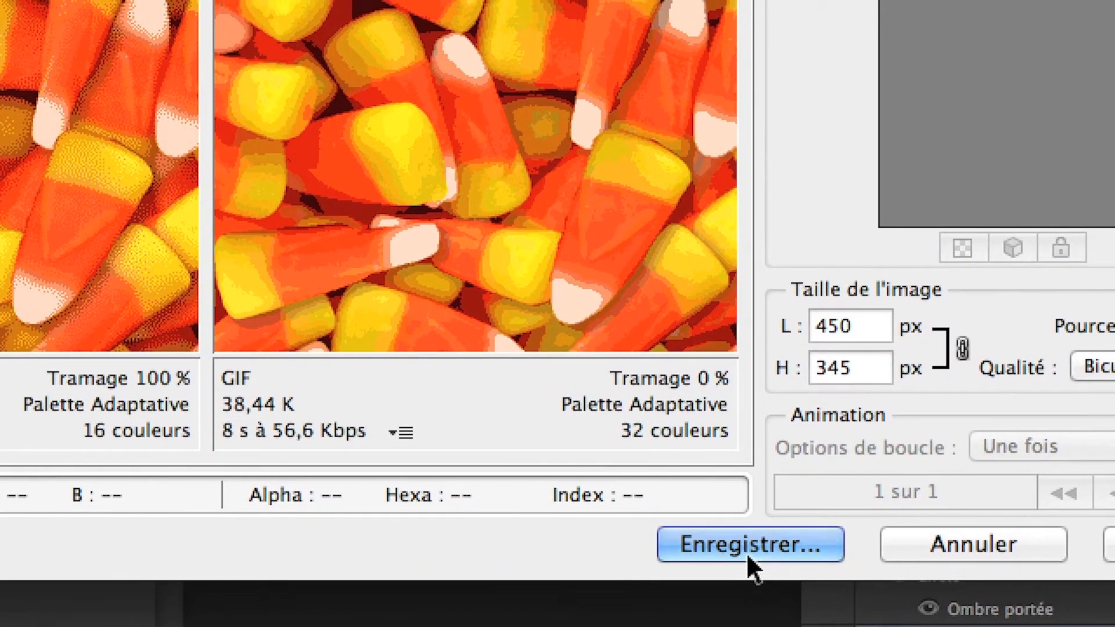
# Preview the optimized PNG-24 as a repeating page background in Firefox, and return to the web export settings in Photoshop
pyautogui.press('alt')
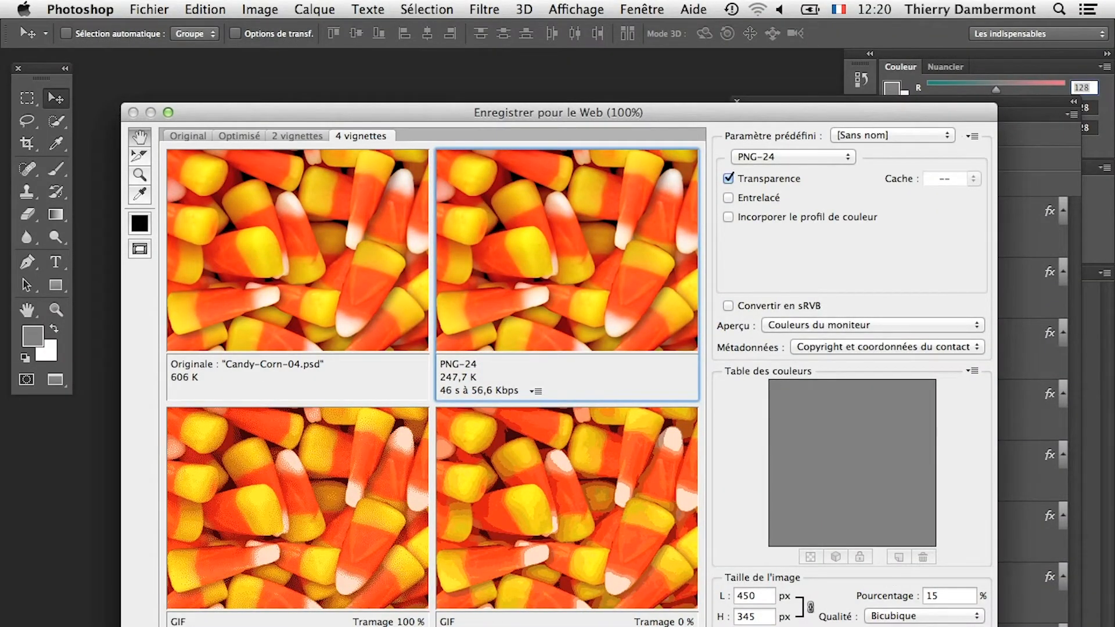
pyautogui.press('Return')
pyautogui.press('Escape')
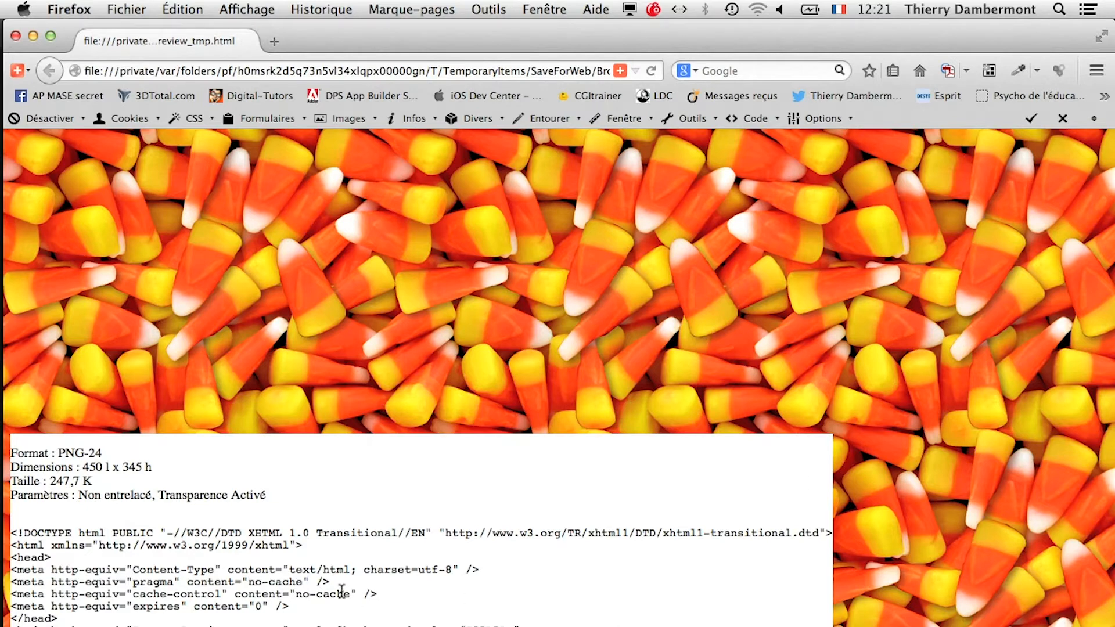
pyautogui.press('super+Tab')
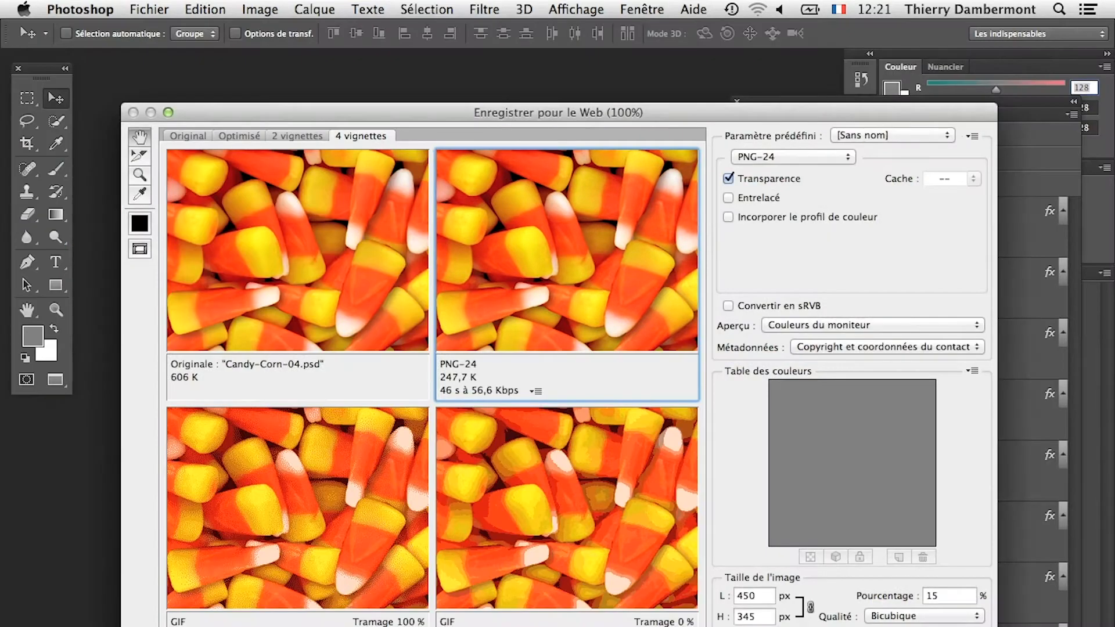
pyautogui.press('Return')
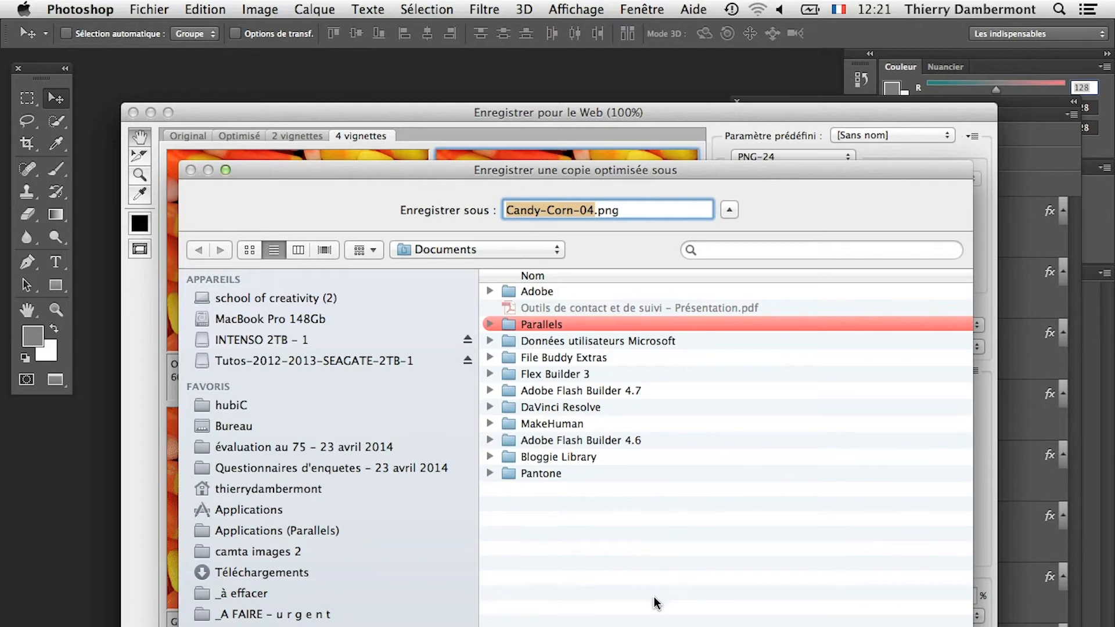
pyautogui.press('Return')
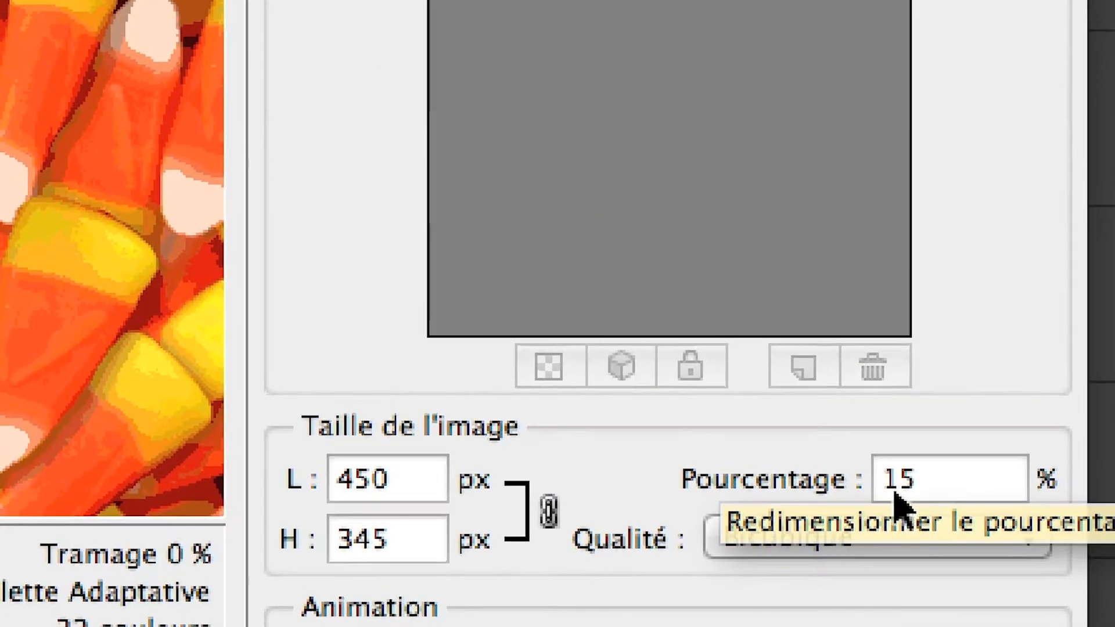
# Check in the Arrière-plan category of the export's output settings that the document displays as a background, and accept the settings
pyautogui.click(899, 489)
pyautogui.moveTo(899, 489); pyautogui.dragTo(844, 491)
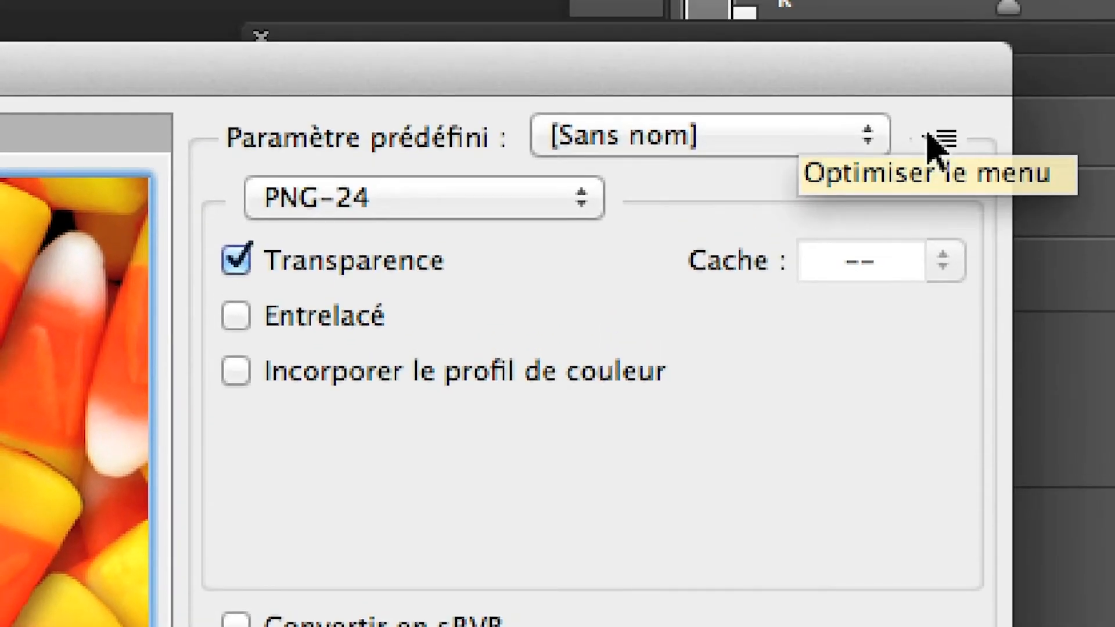
pyautogui.click(926, 78)
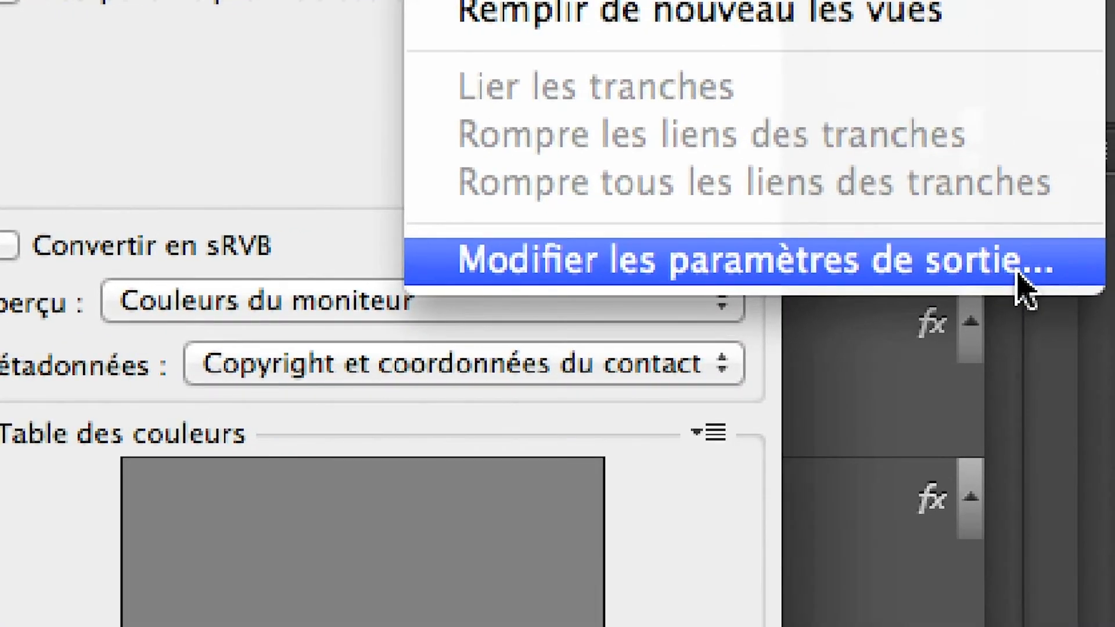
pyautogui.click(959, 272)
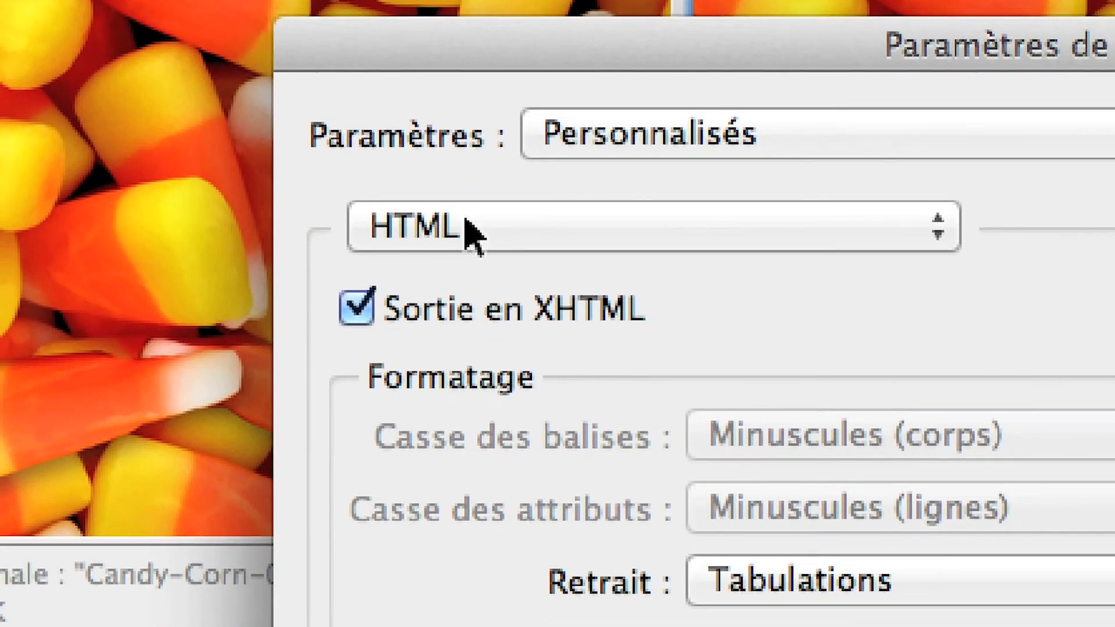
pyautogui.click(472, 229)
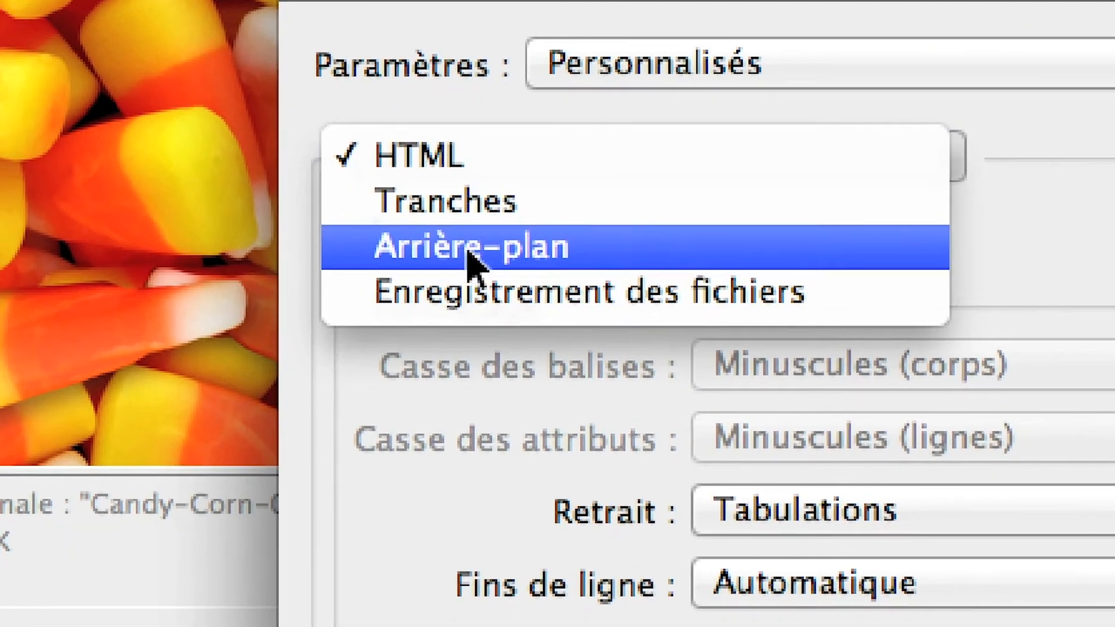
pyautogui.click(472, 258)
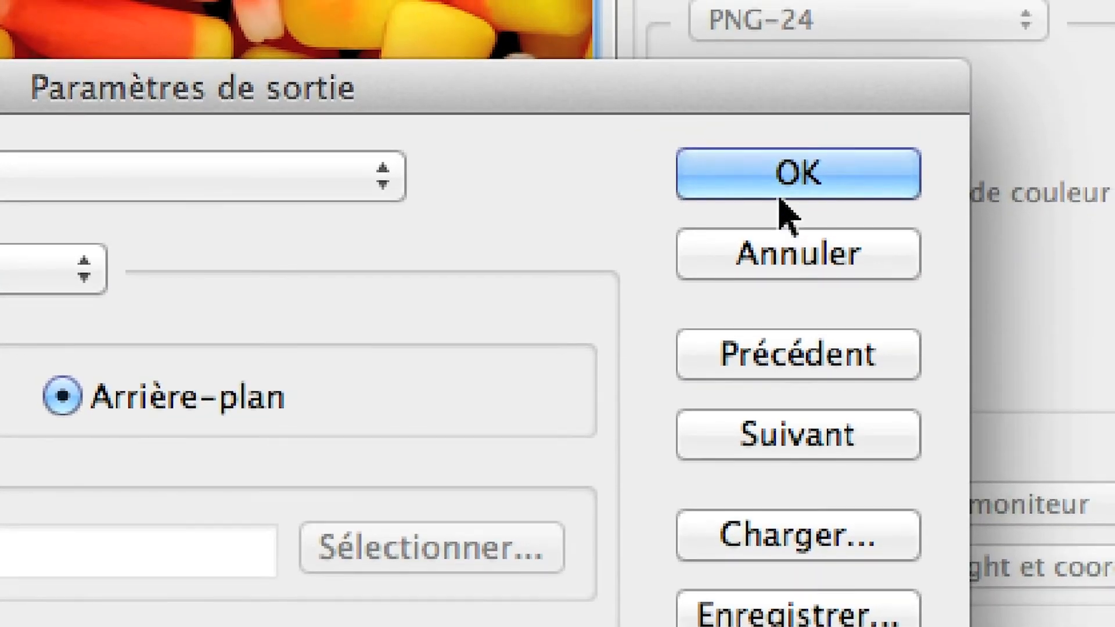
pyautogui.click(784, 211)
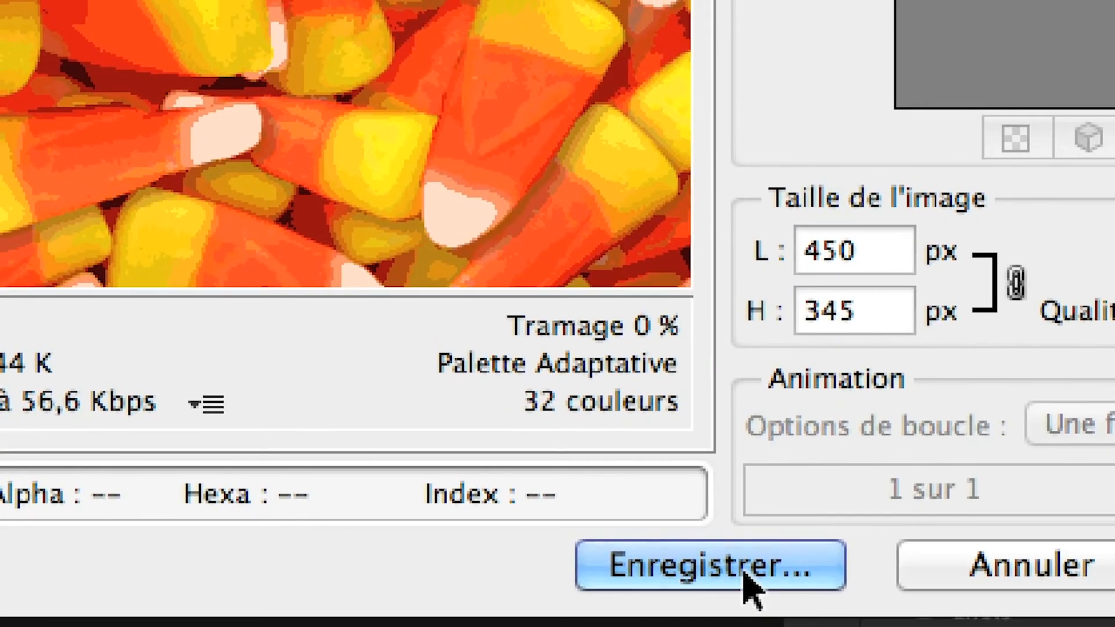
# Save the web export in the HTML et images format into the le 11_06_2014 folder on the Bureau
pyautogui.click(746, 578)
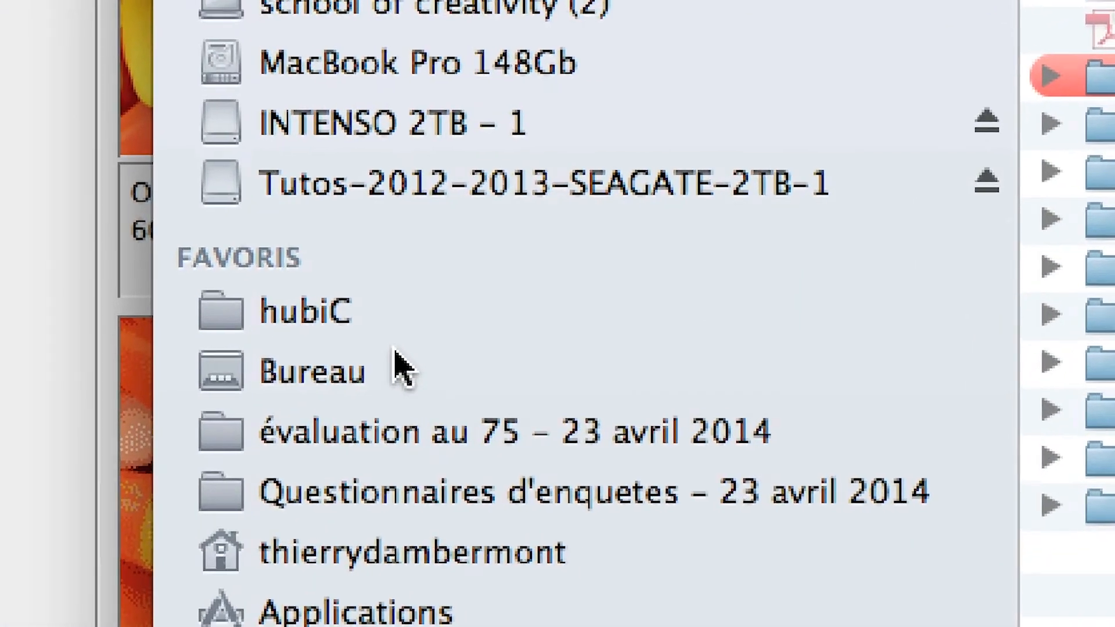
pyautogui.click(397, 365)
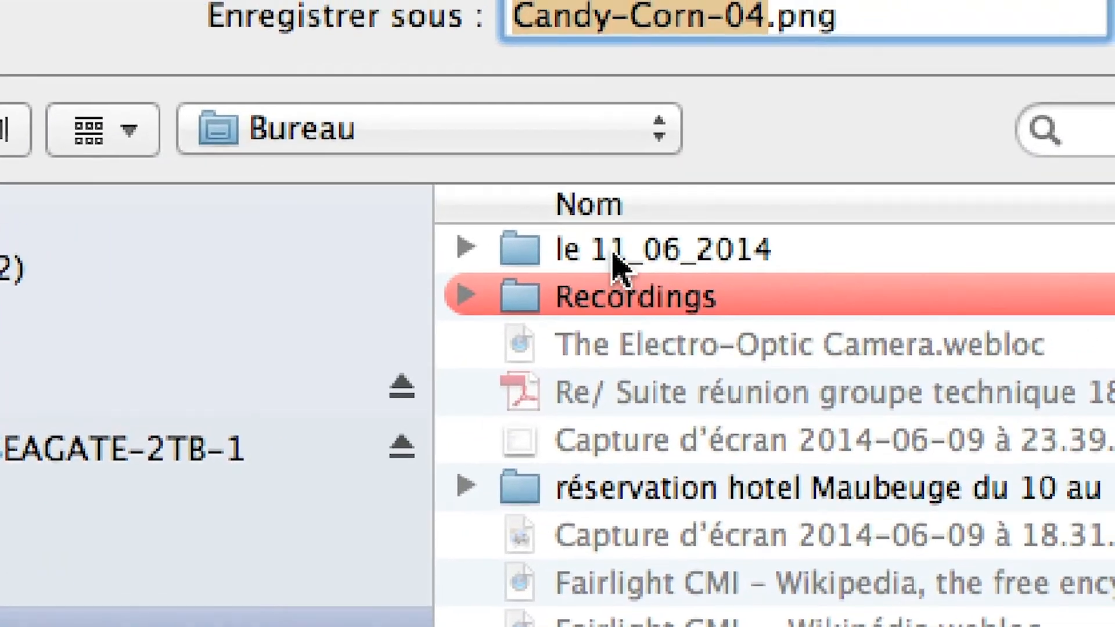
pyautogui.doubleClick(613, 254)
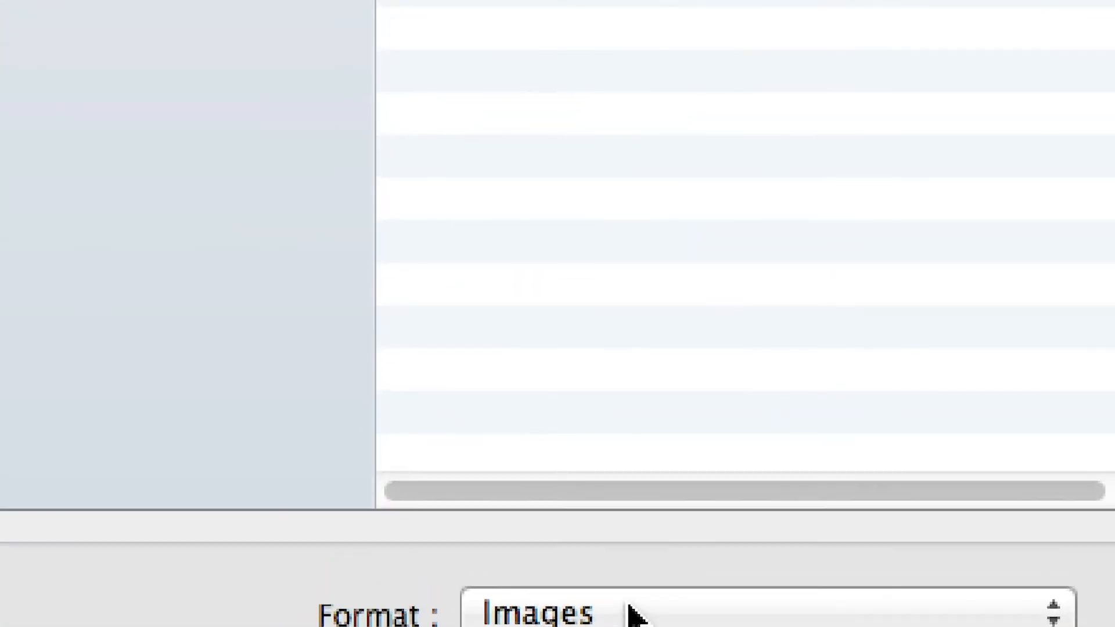
pyautogui.click(629, 610)
pyautogui.click(636, 593)
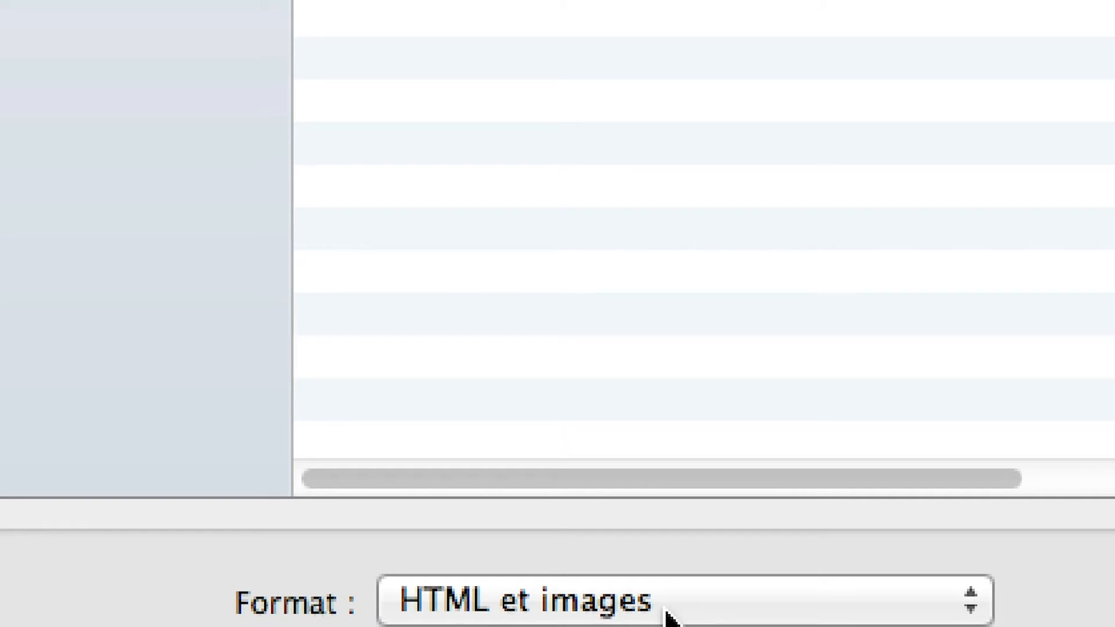
pyautogui.click(668, 617)
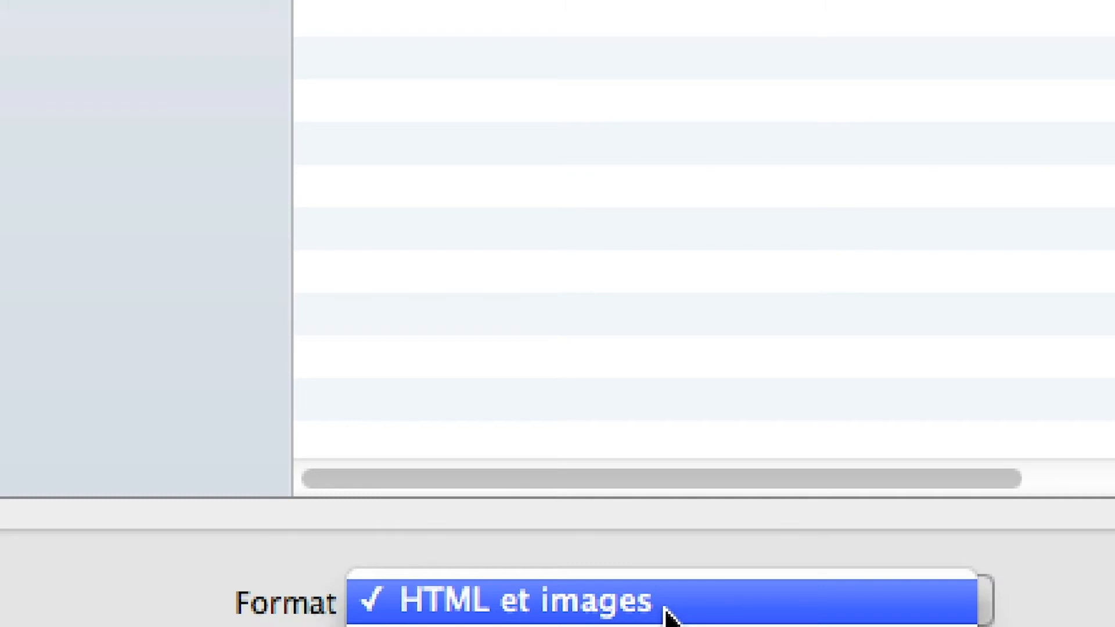
pyautogui.click(668, 617)
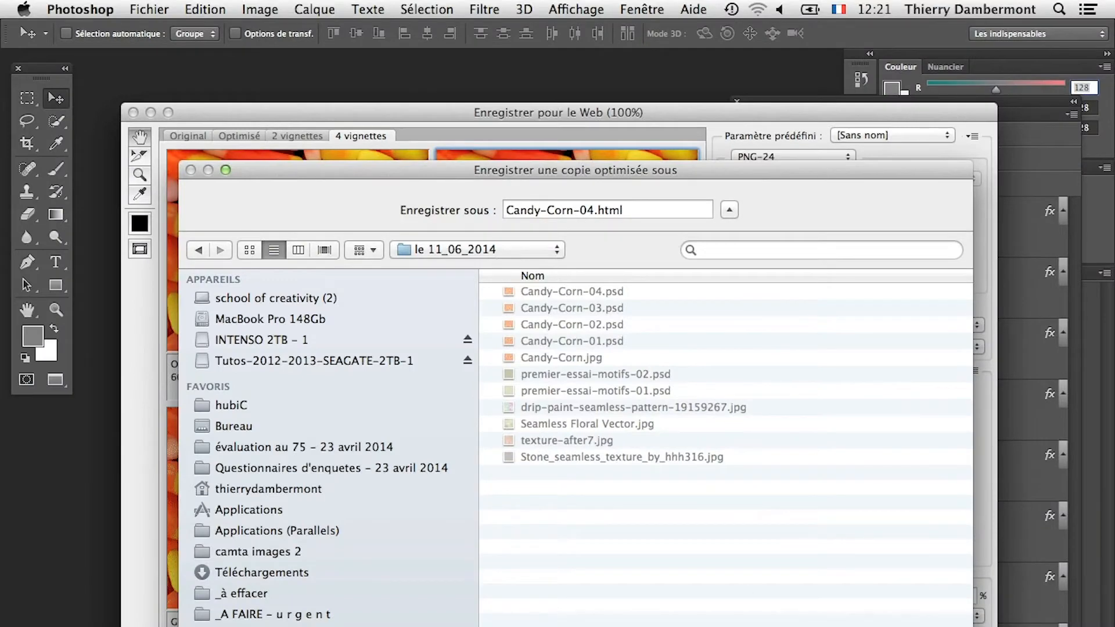
pyautogui.press('Return')
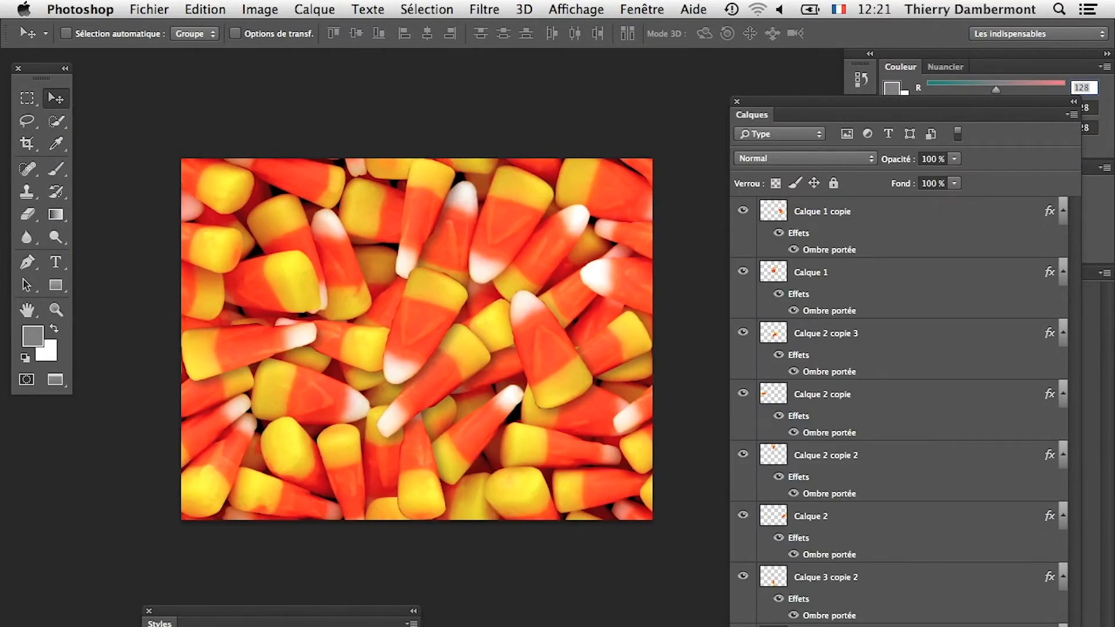
# Reopen the Save for Web export, review the Arrière-plan category of its output settings and cancel those settings
pyautogui.press('super+Tab')
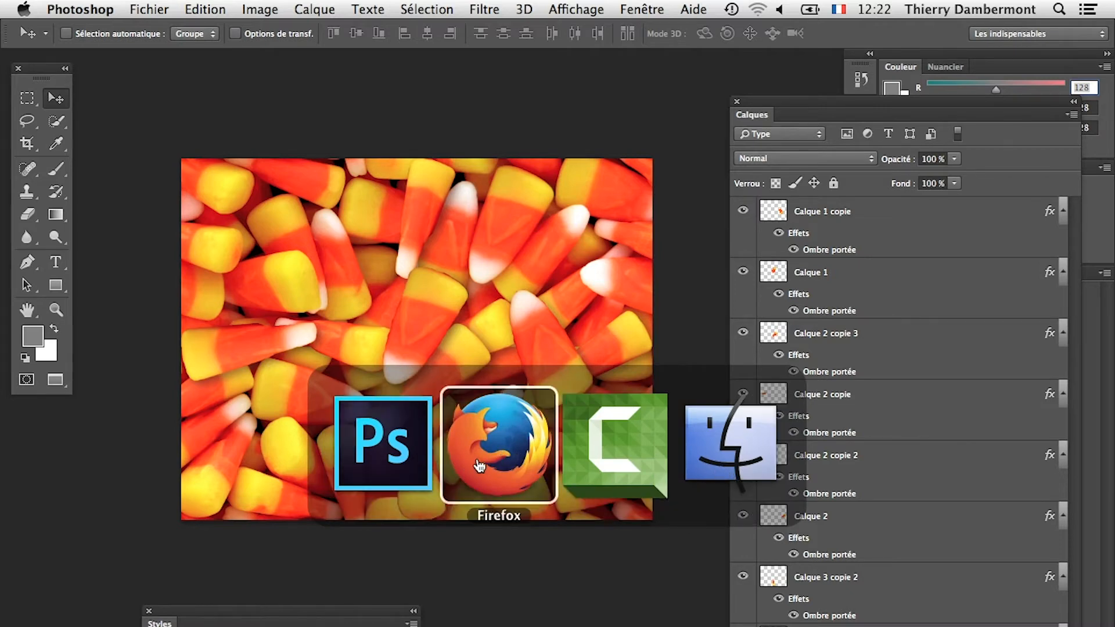
pyautogui.click(413, 462)
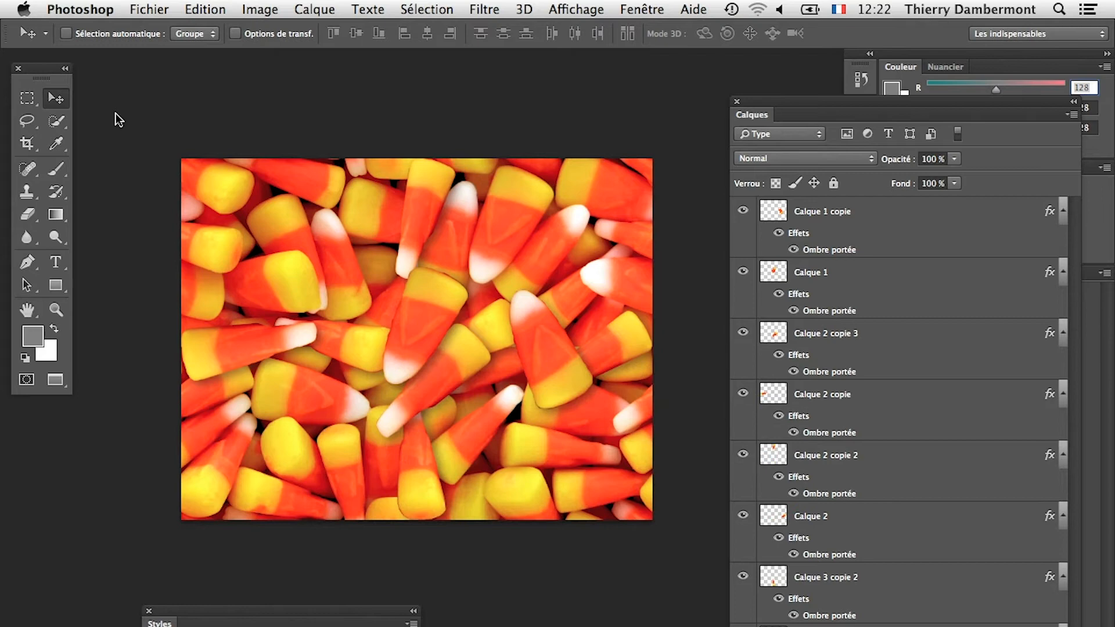
pyautogui.click(123, 6)
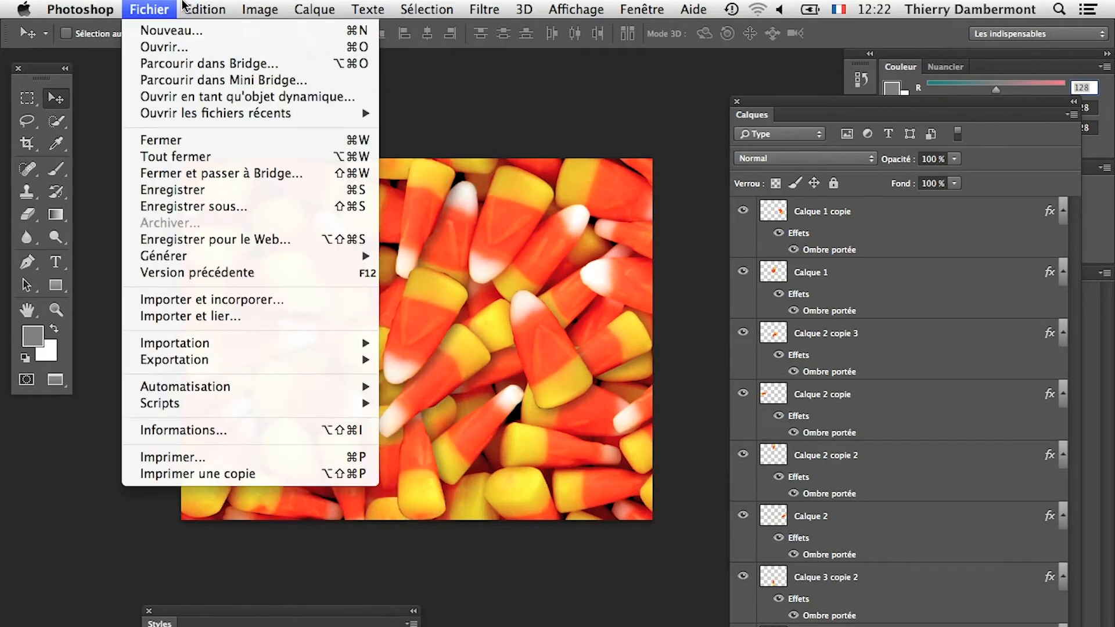
pyautogui.click(203, 240)
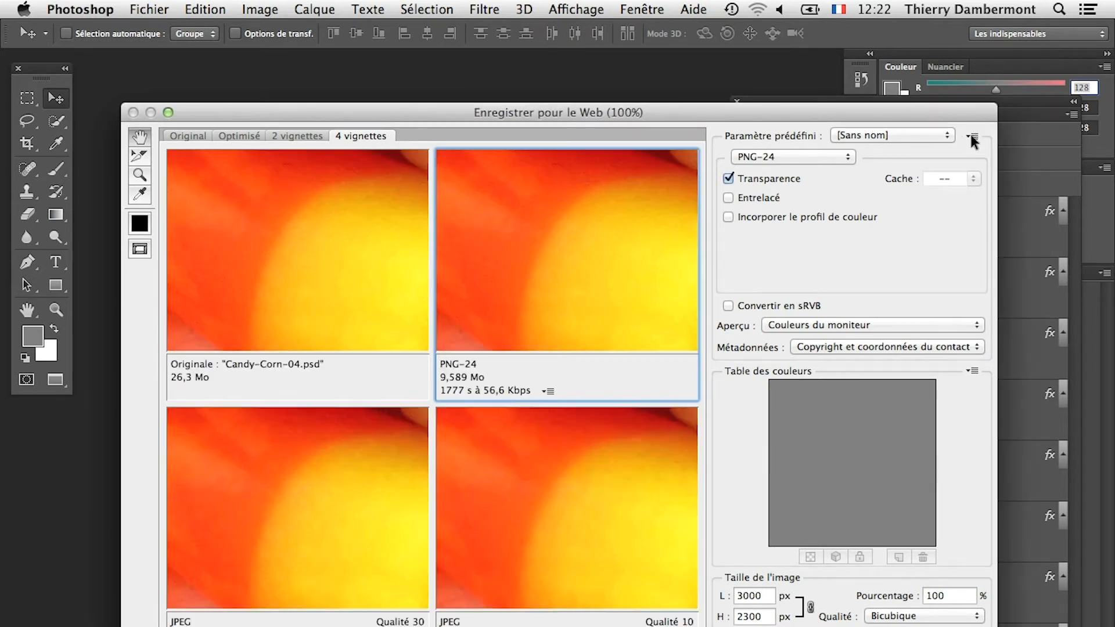
pyautogui.click(971, 139)
pyautogui.click(1013, 312)
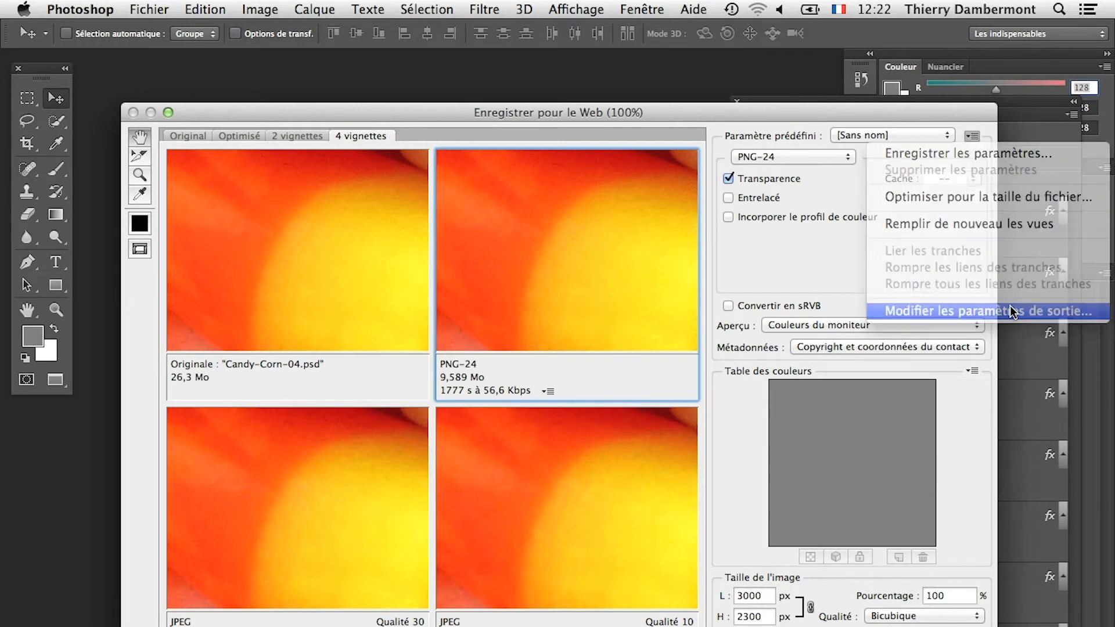
pyautogui.click(382, 242)
pyautogui.click(375, 271)
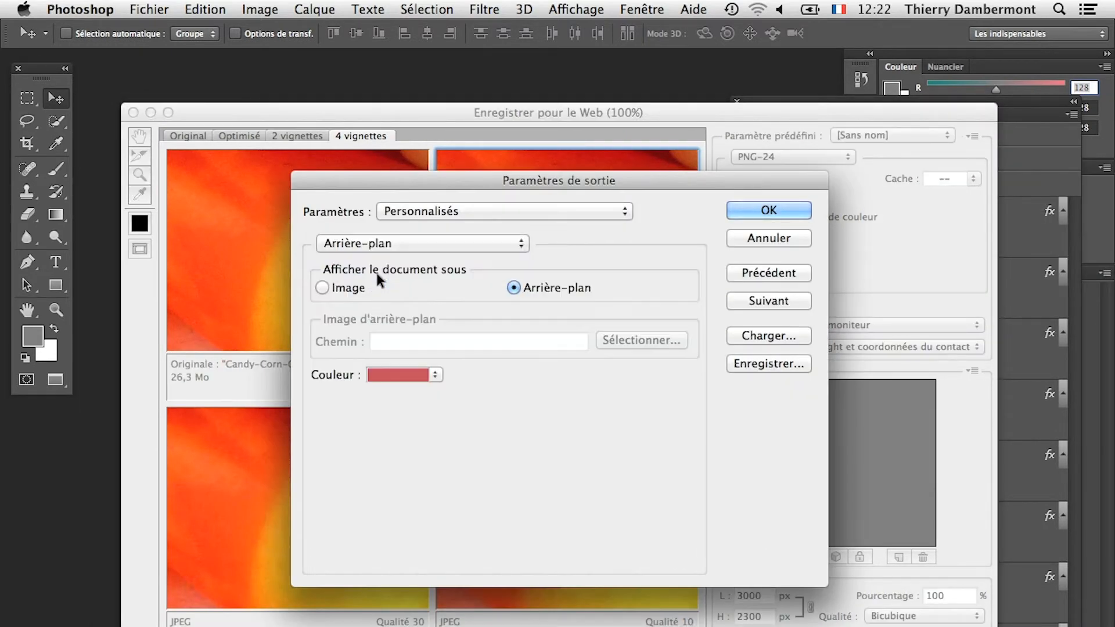
pyautogui.press('alt')
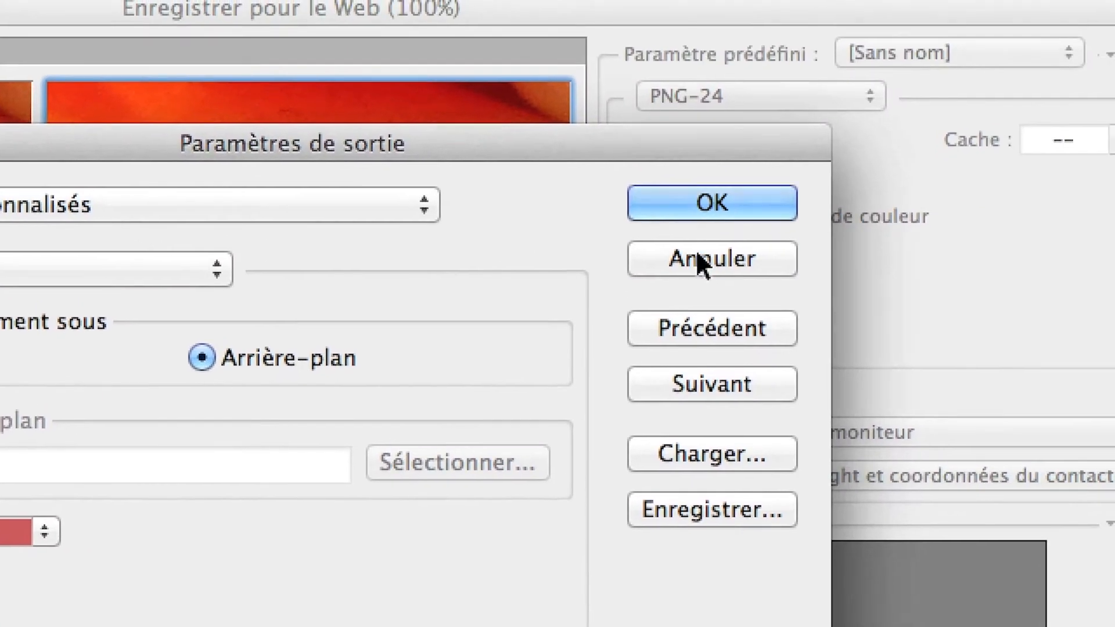
pyautogui.click(697, 255)
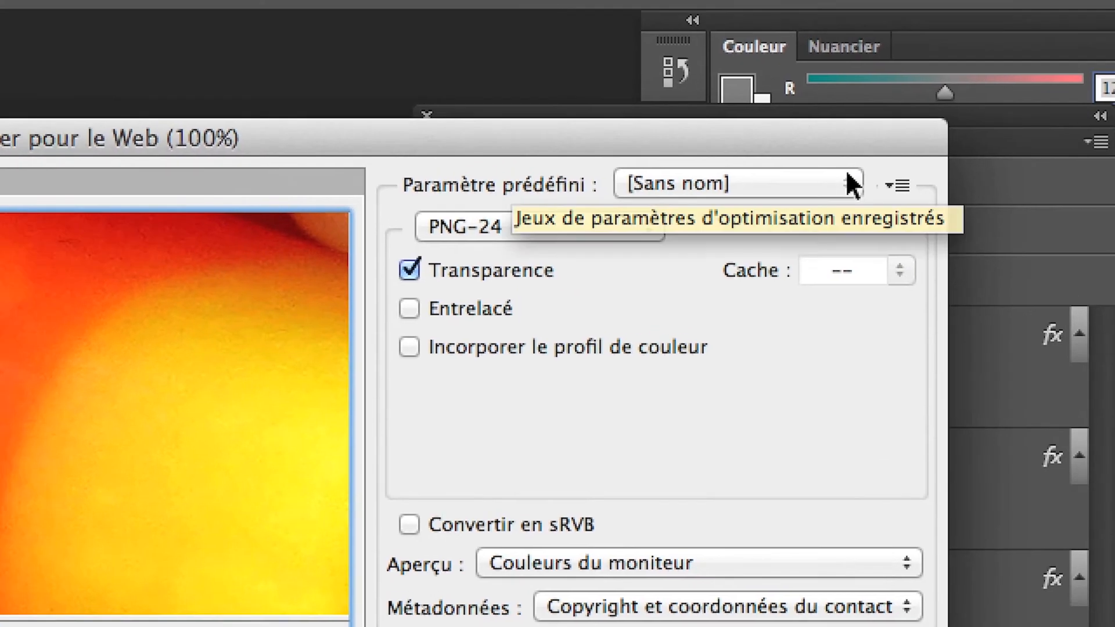
# Recheck the background output settings and the image size percentage, and close the web export without saving
pyautogui.click(896, 185)
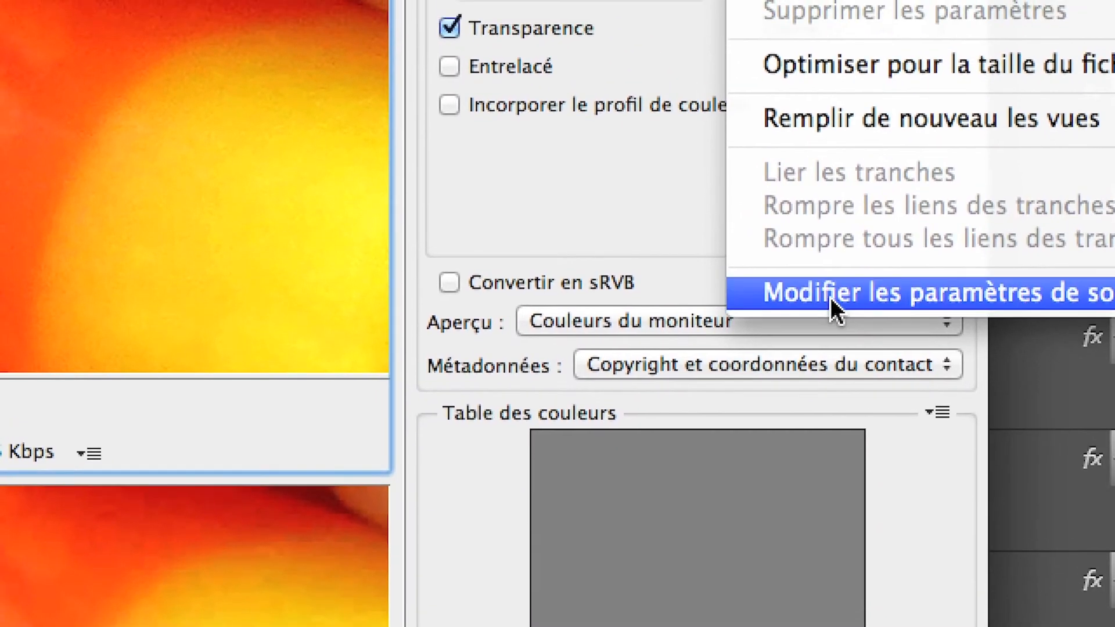
pyautogui.click(830, 298)
pyautogui.click(465, 256)
pyautogui.click(492, 277)
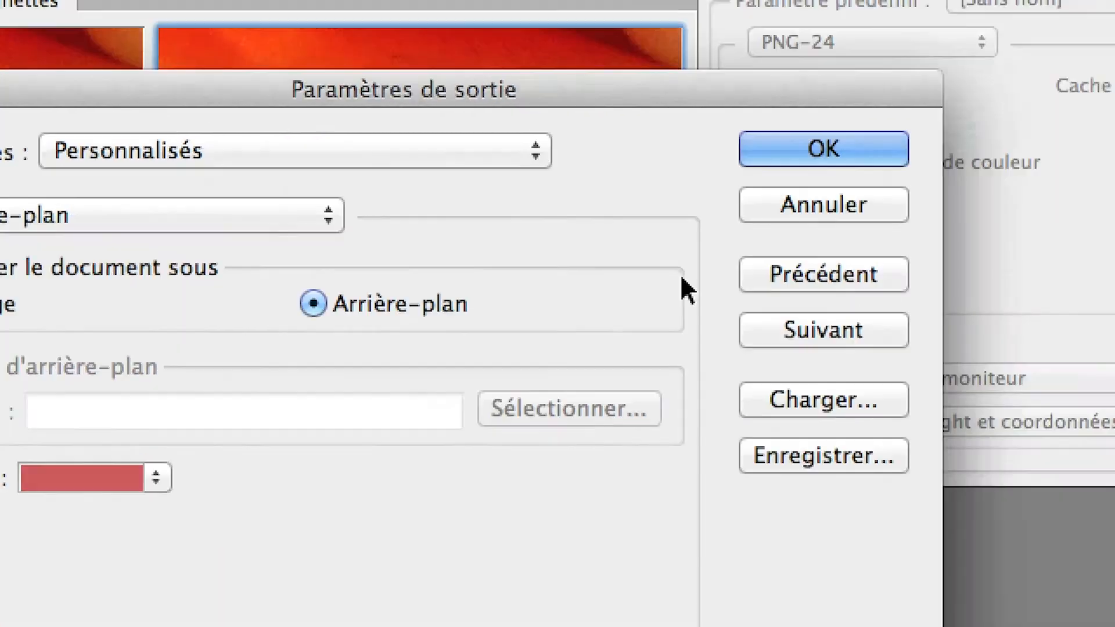
pyautogui.click(750, 251)
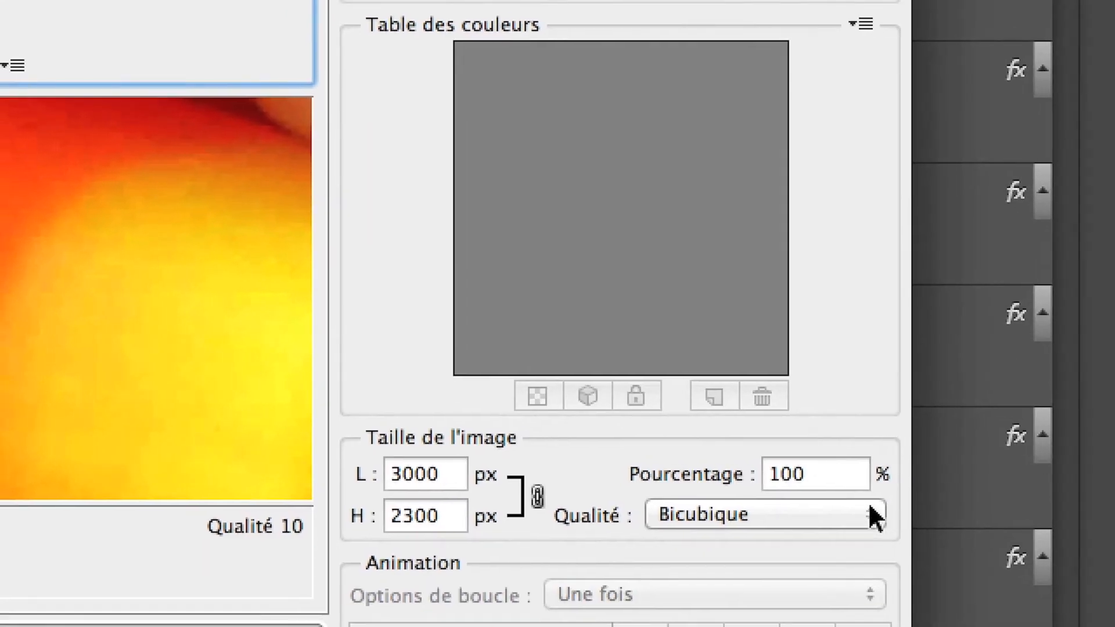
pyautogui.moveTo(847, 493); pyautogui.dragTo(819, 515)
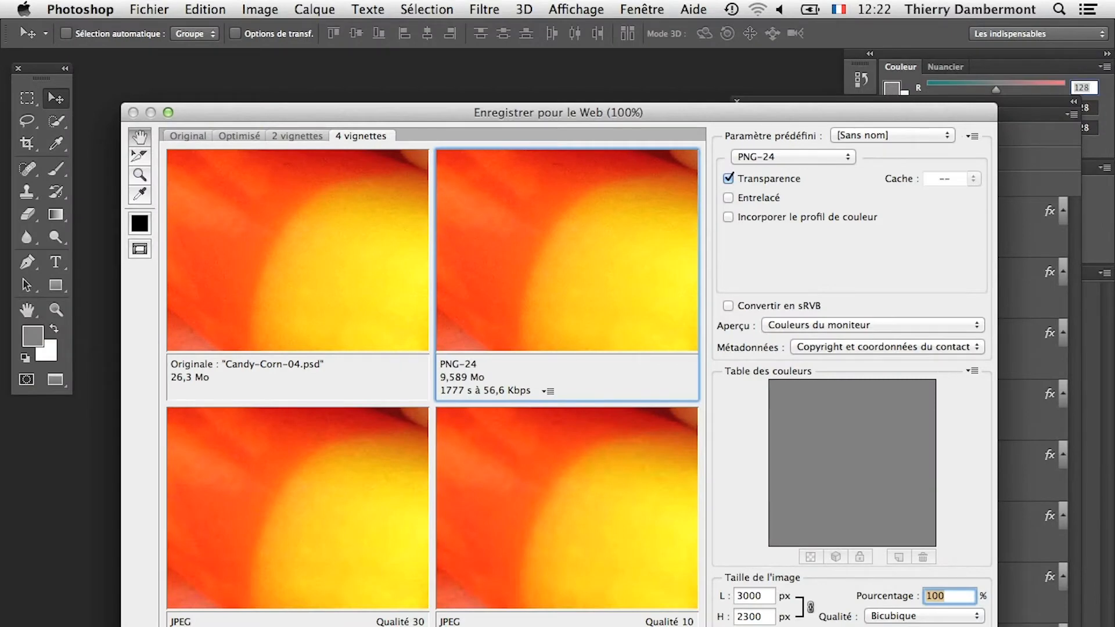
pyautogui.press('Escape')
# Switch to Finder, open the le 11_06_2014 folder from the Bureau in its own window and close the Bureau window
pyautogui.press('super+Tab')
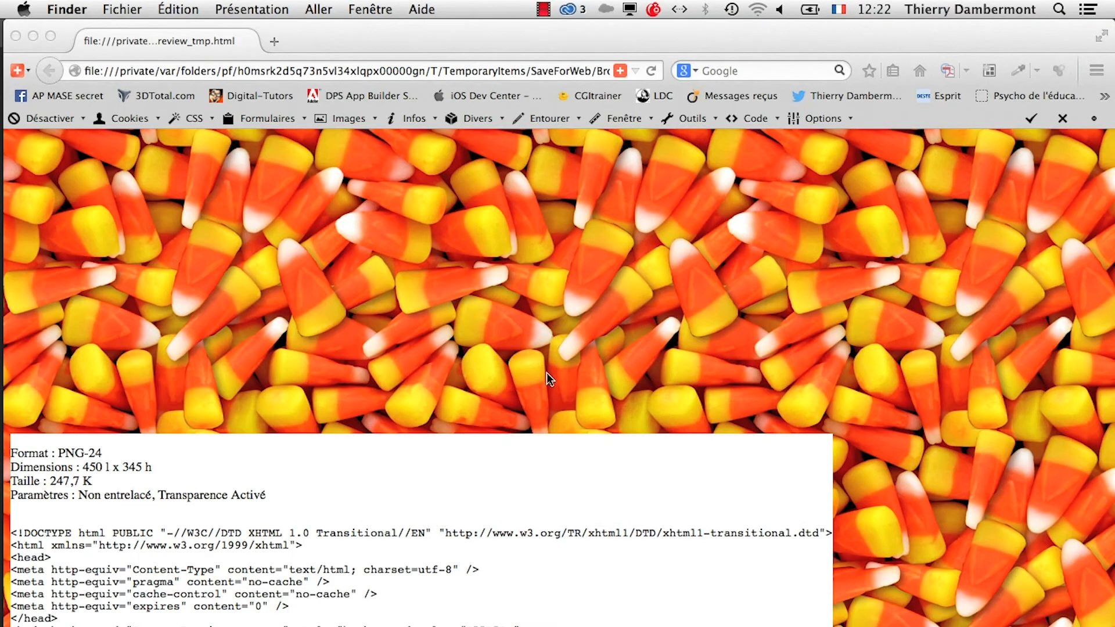
pyautogui.click(122, 8)
pyautogui.click(124, 32)
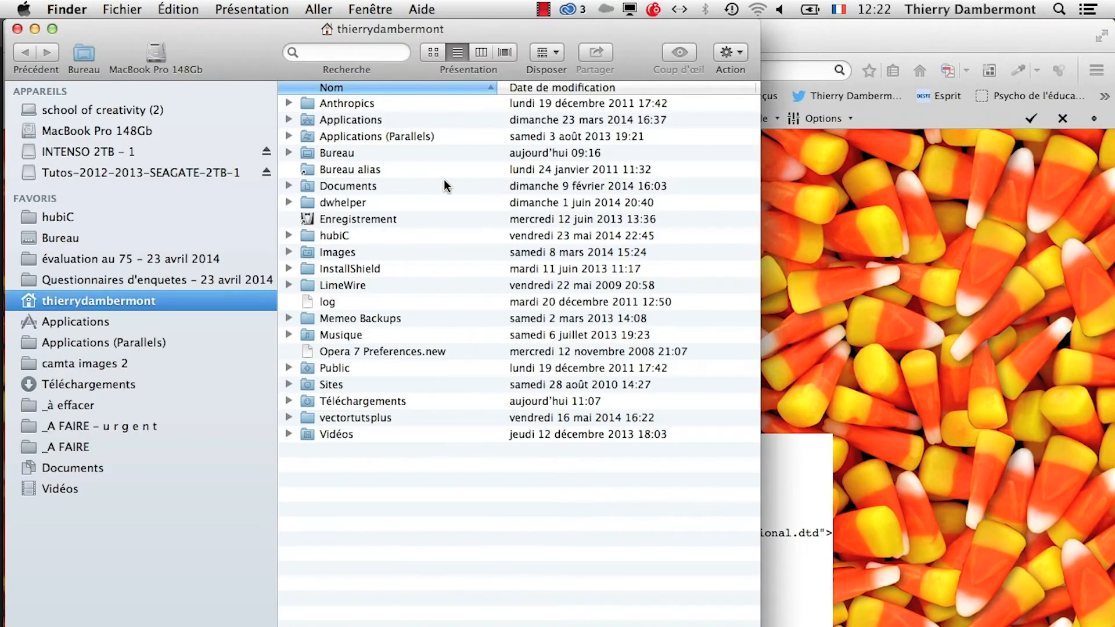
pyautogui.click(60, 238)
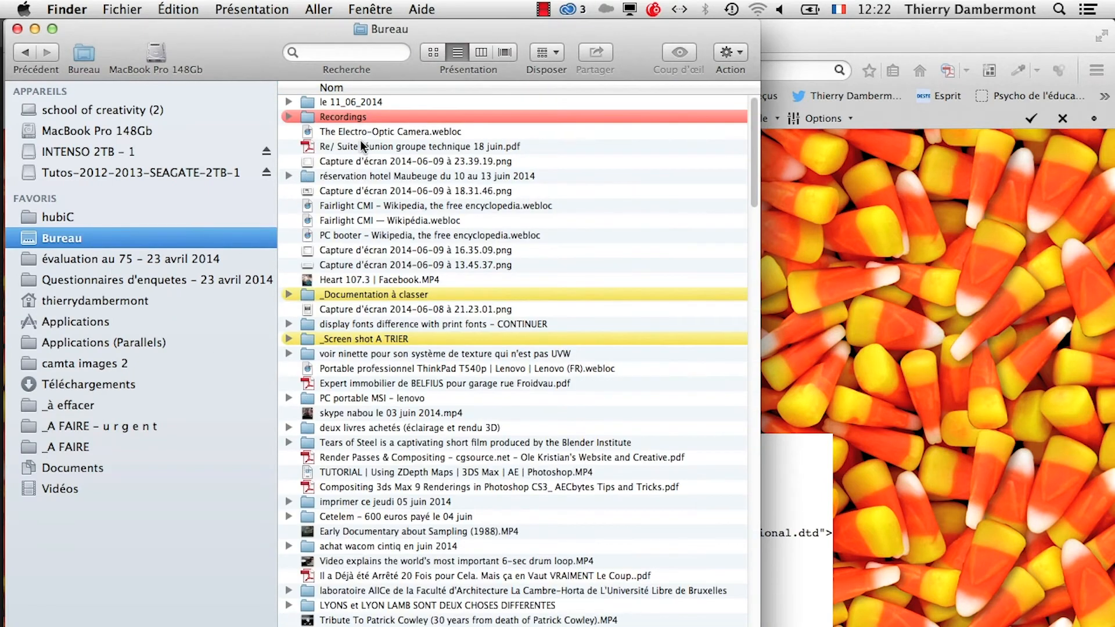
pyautogui.moveTo(365, 102); pyautogui.dragTo(367, 108)
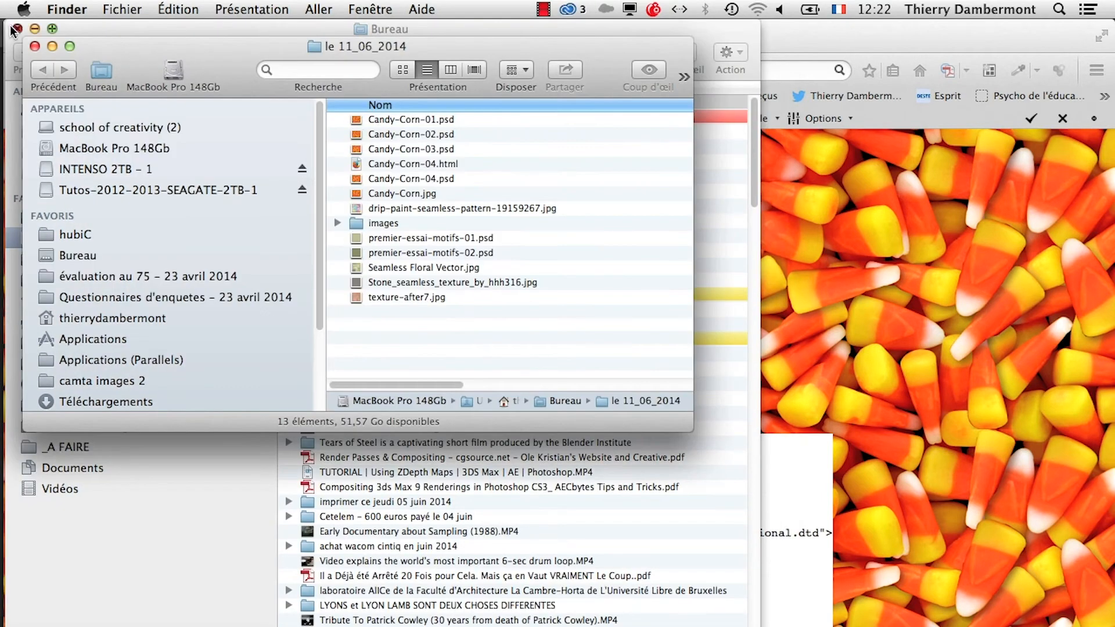
pyautogui.click(17, 29)
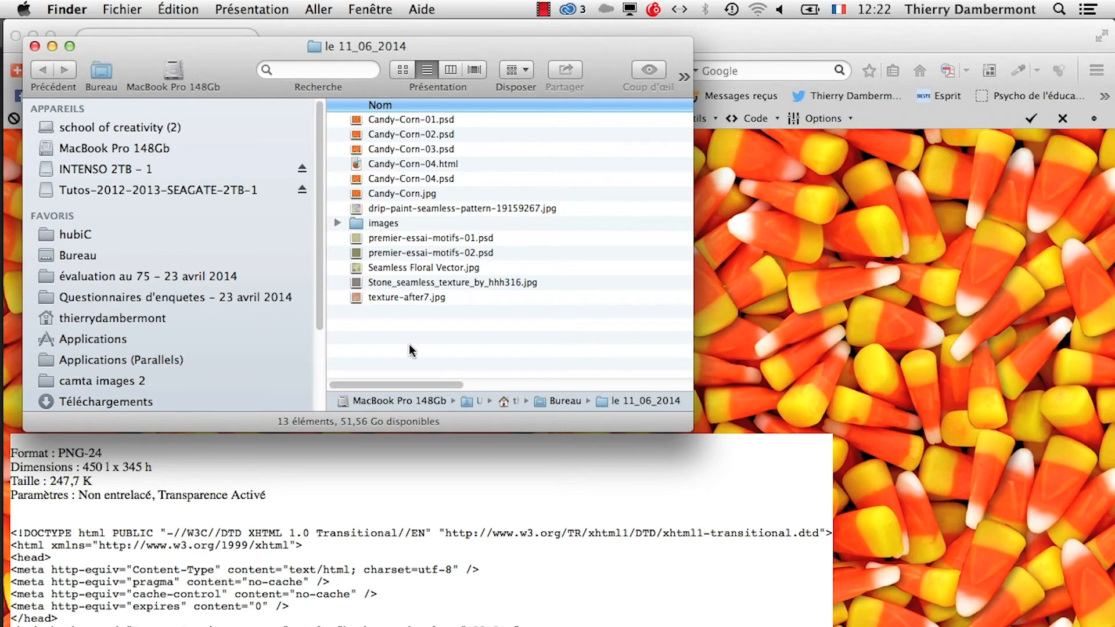
# Enlarge the le 11_06_2014 window until the modification dates show, and sort its files by that date
pyautogui.moveTo(695, 425); pyautogui.dragTo(754, 446)
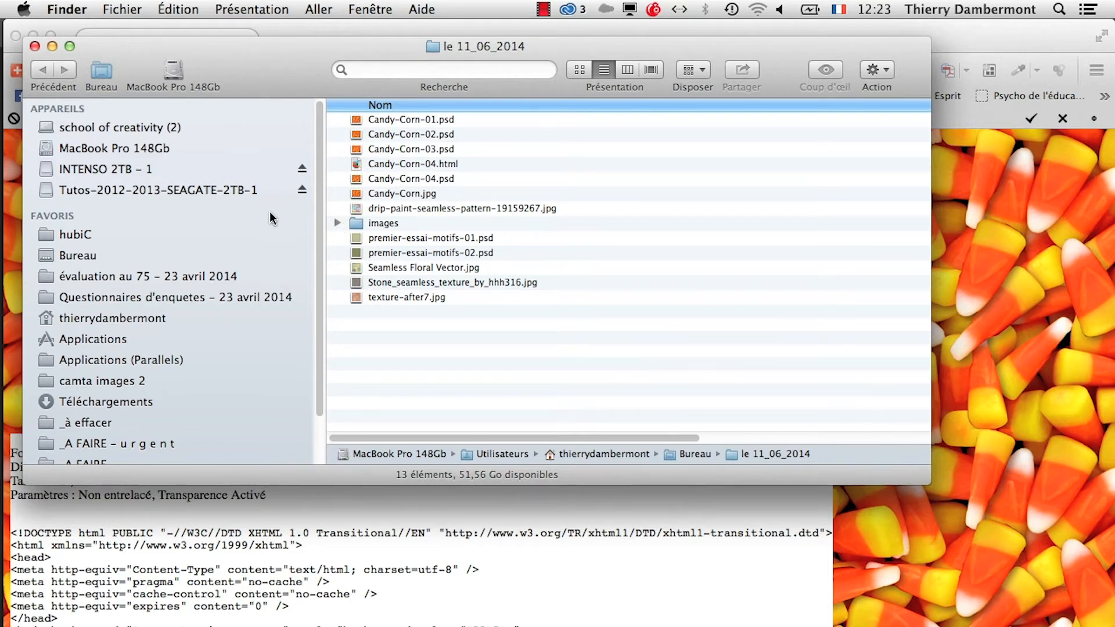
pyautogui.moveTo(931, 479); pyautogui.dragTo(1040, 482)
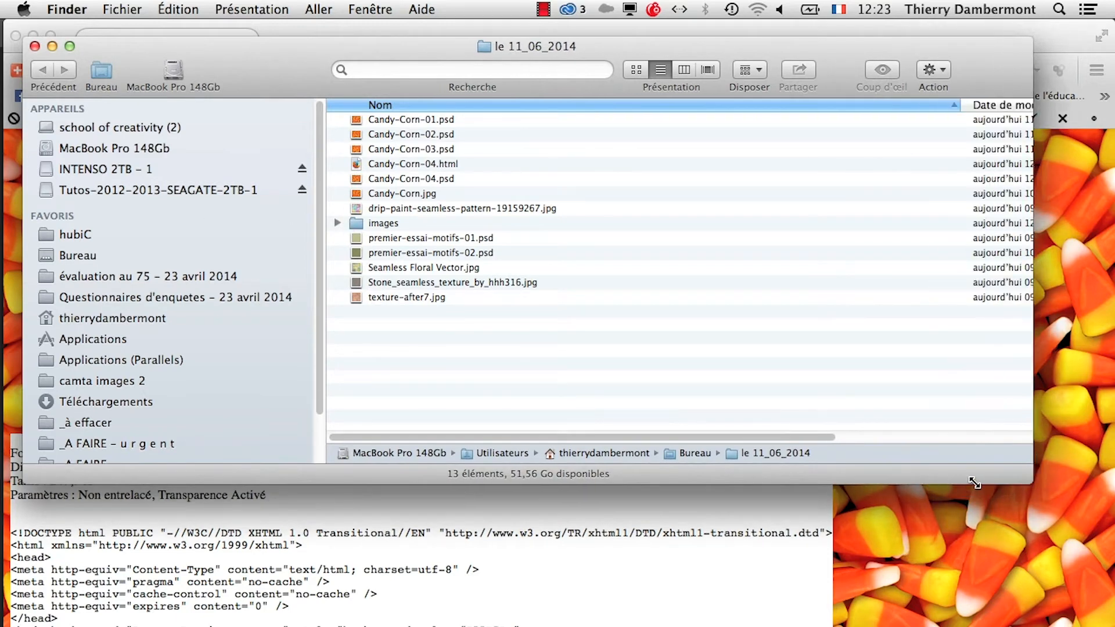
pyautogui.click(1004, 105)
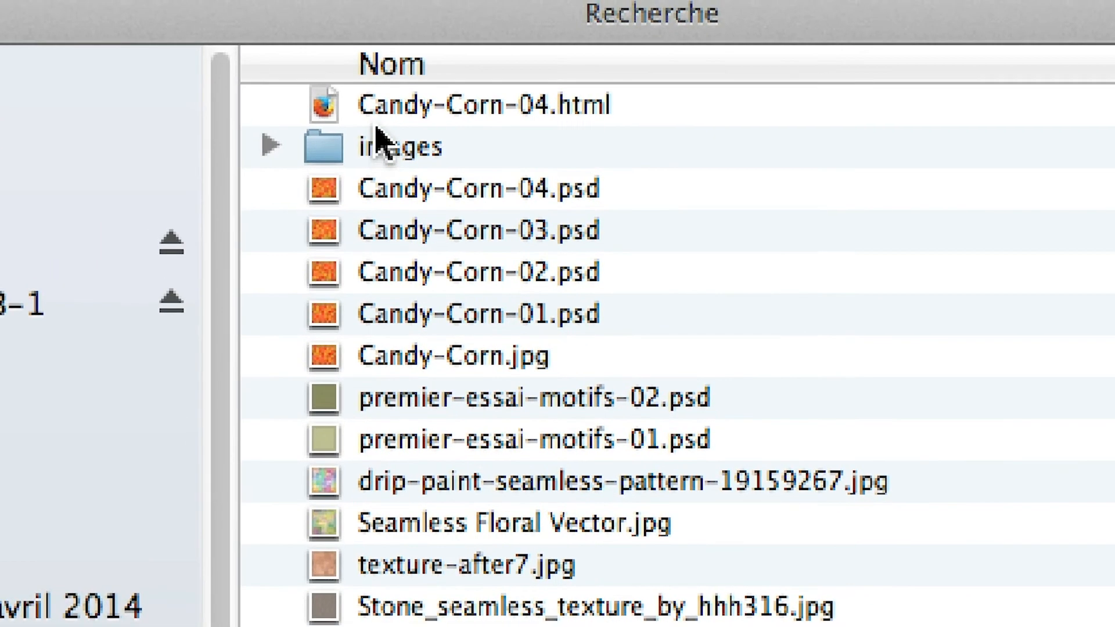
# Locate the exported Candy-Corn-04.html and the Candy-Corn-04.png inside the images folder, and open the HTML page in Firefox
pyautogui.click(313, 119)
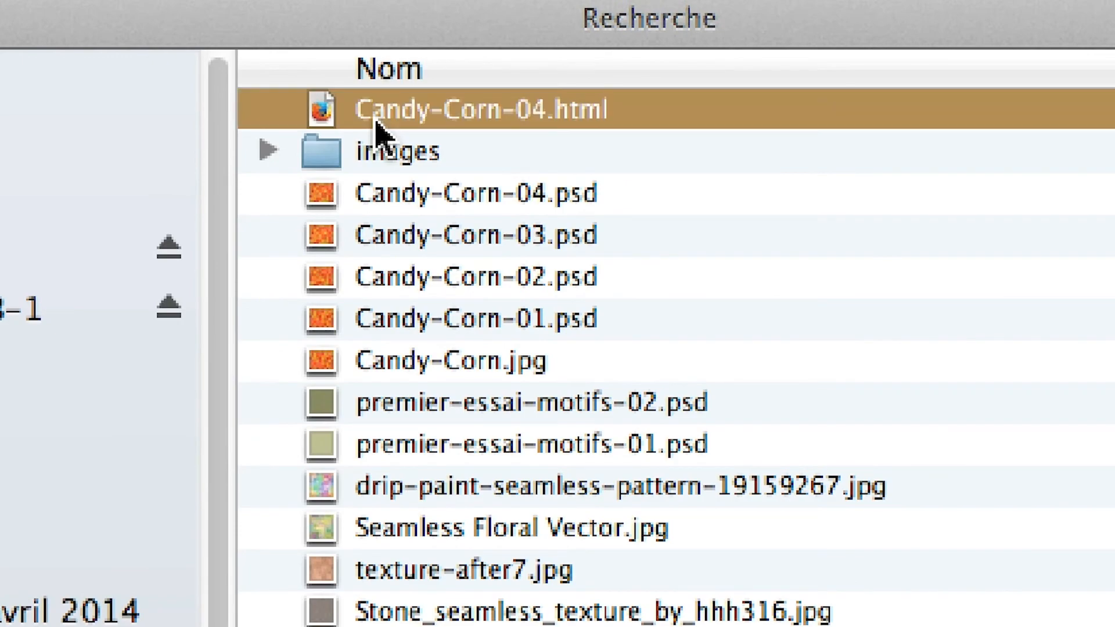
pyautogui.click(340, 131)
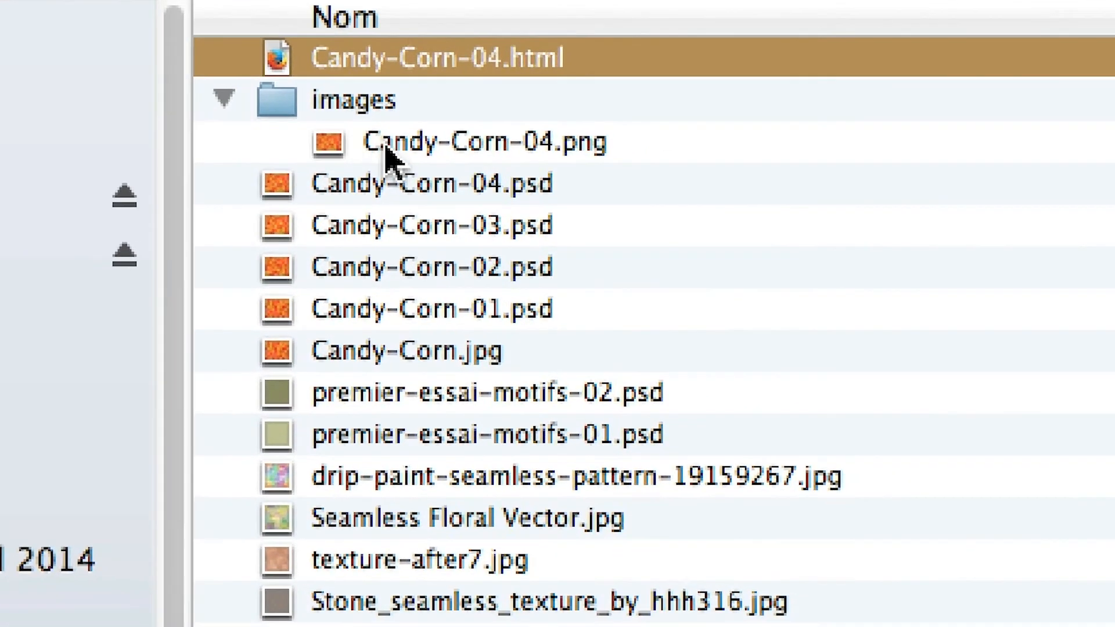
pyautogui.click(500, 176)
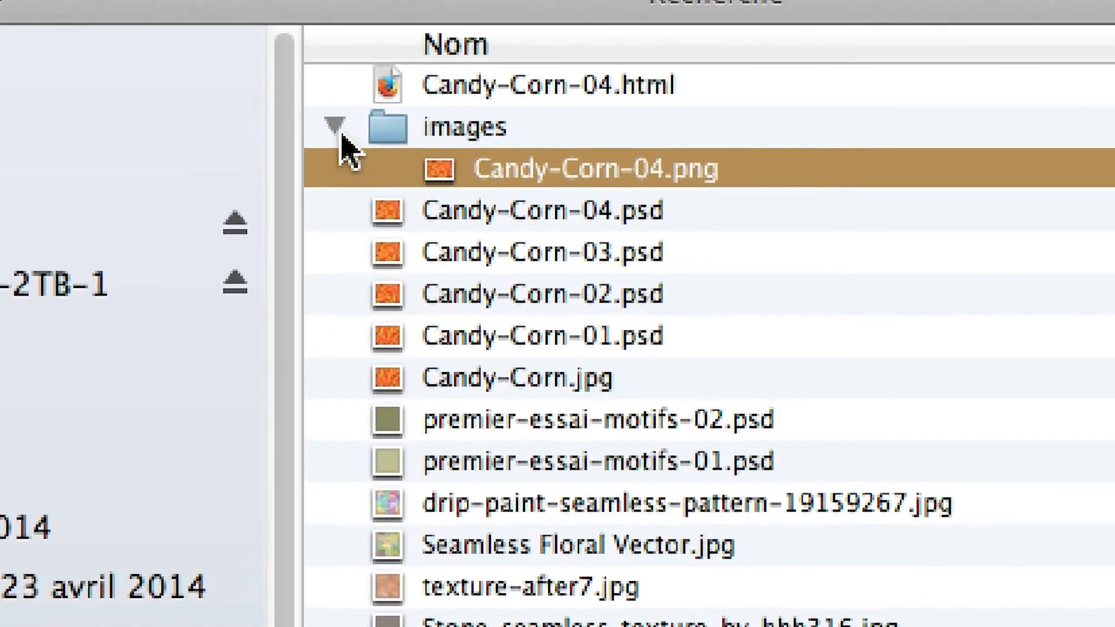
pyautogui.click(227, 98)
pyautogui.doubleClick(336, 114)
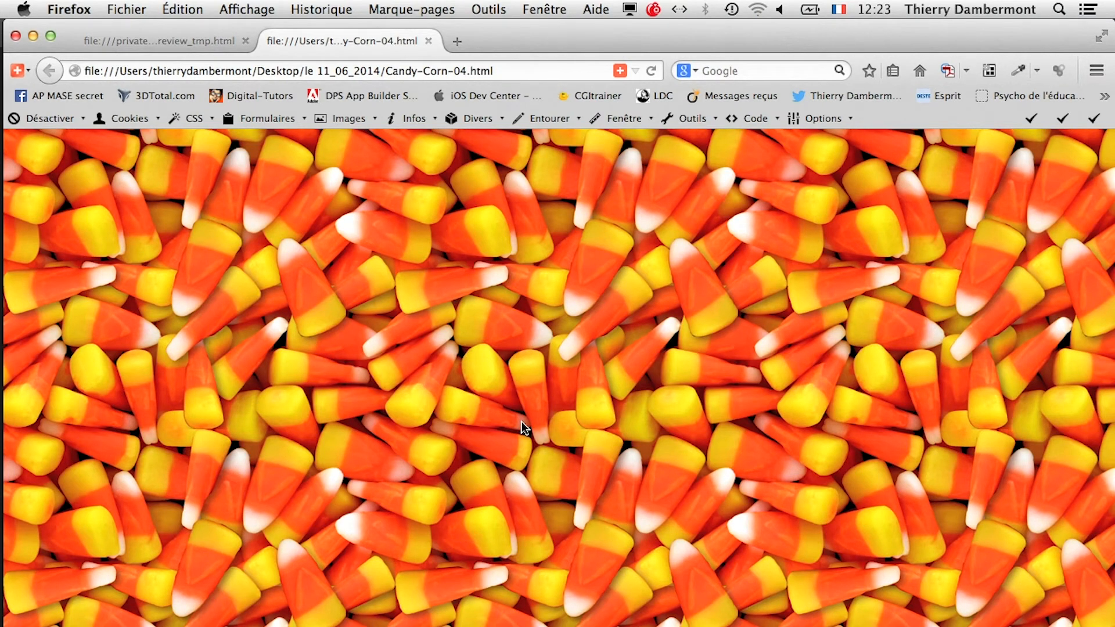
# Return to Finder, open Candy-Corn-04.html with Coda and expand the images folder
pyautogui.press('super+Tab')
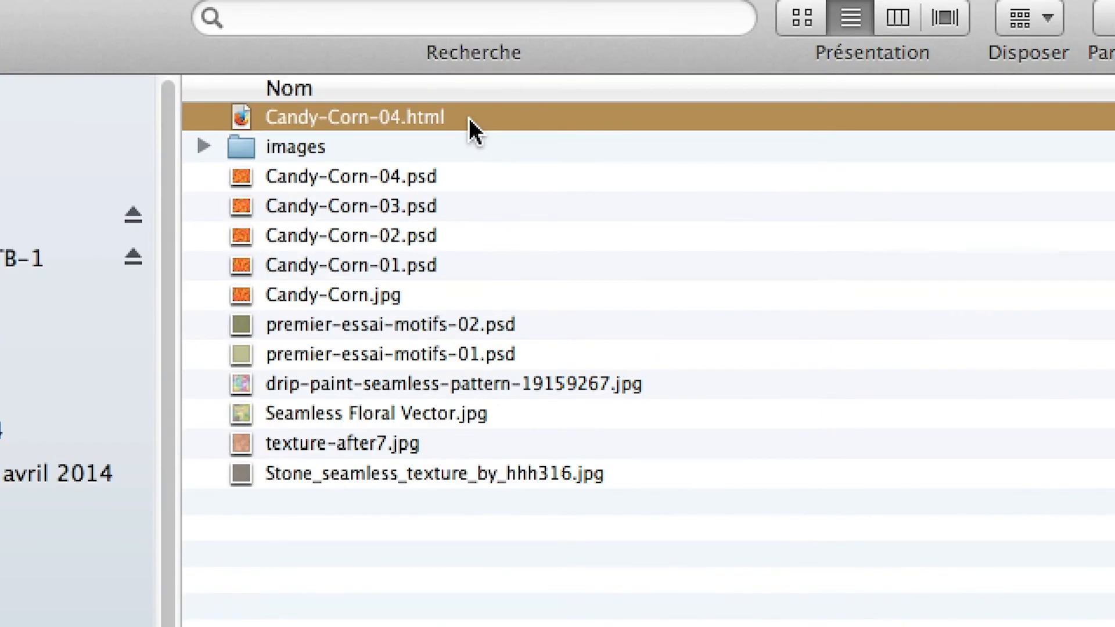
pyautogui.rightClick(469, 117)
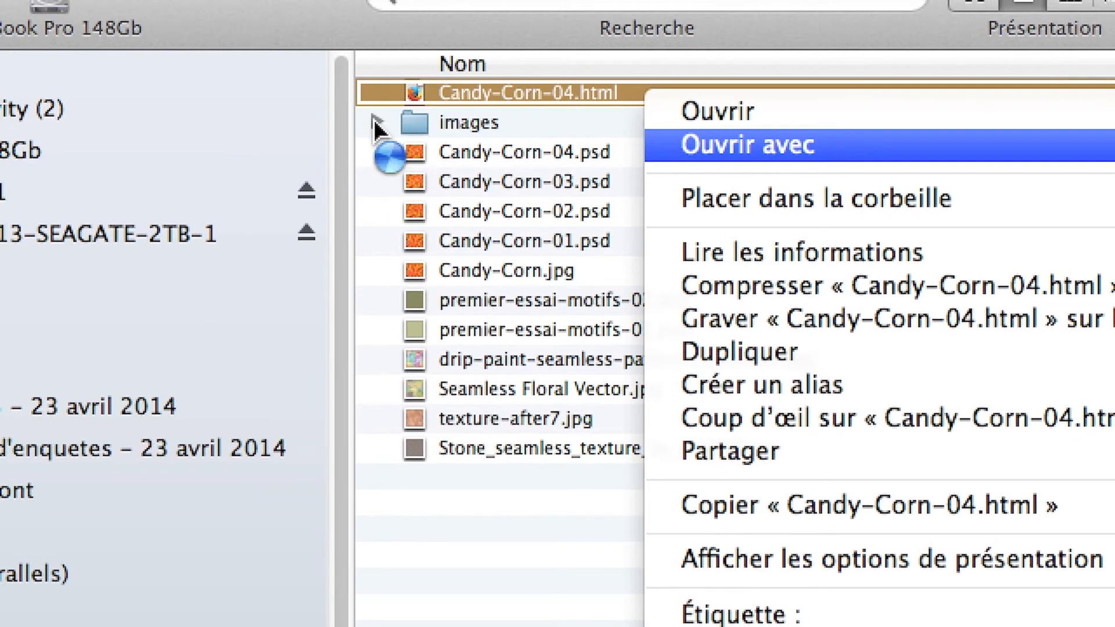
pyautogui.click(378, 121)
pyautogui.click(372, 123)
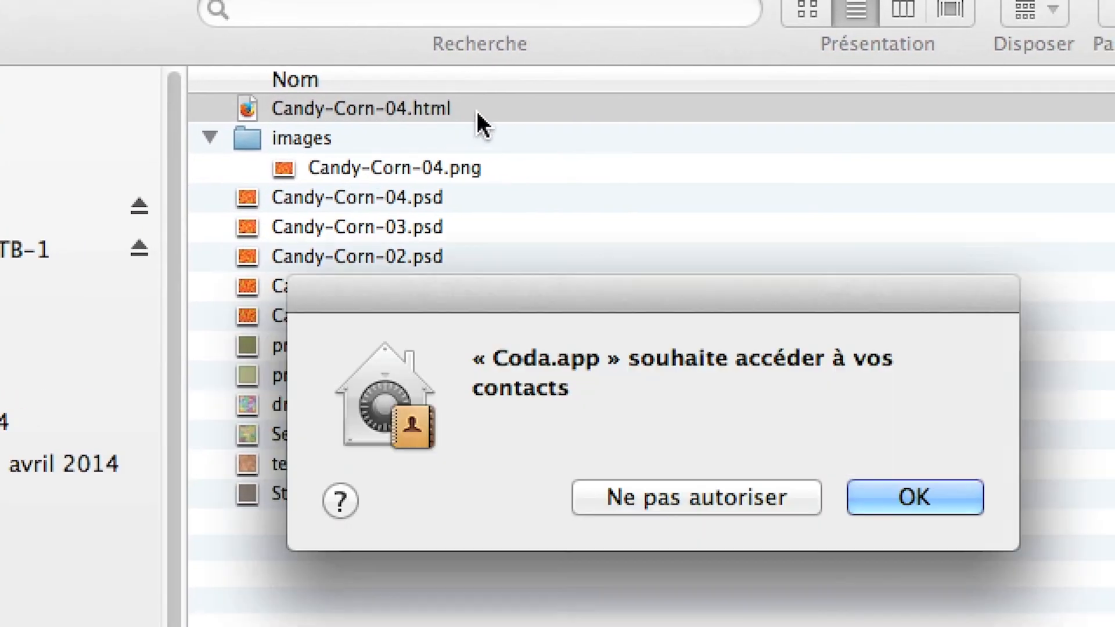
# Dismiss Coda's contacts access request, bring the Firefox page back to the front and refuse Coda's incoming network connections
pyautogui.click(527, 111)
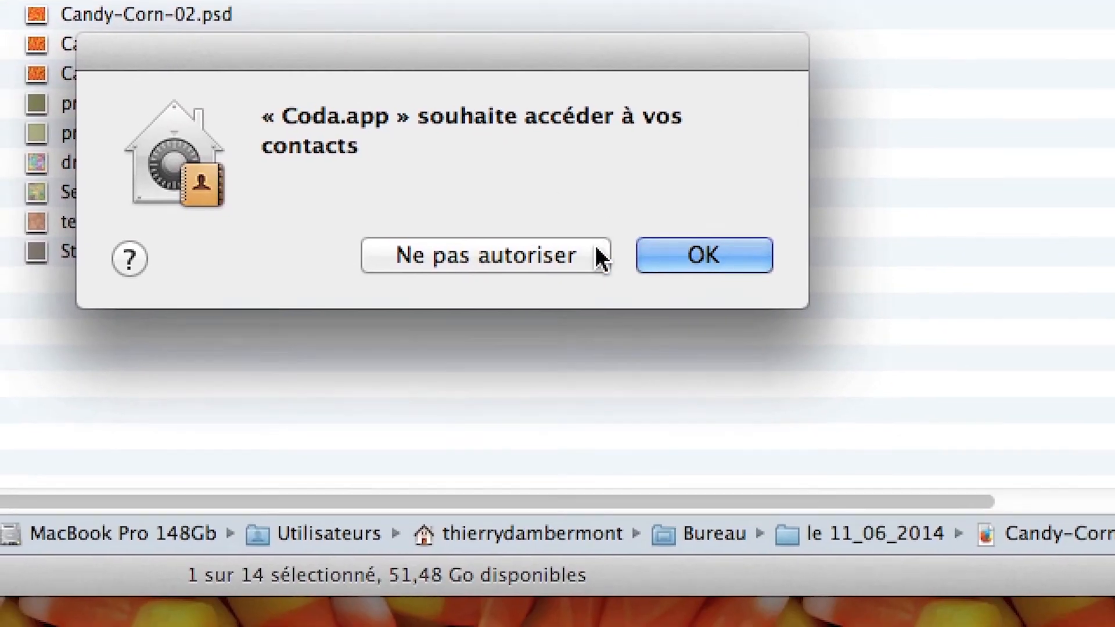
pyautogui.click(676, 387)
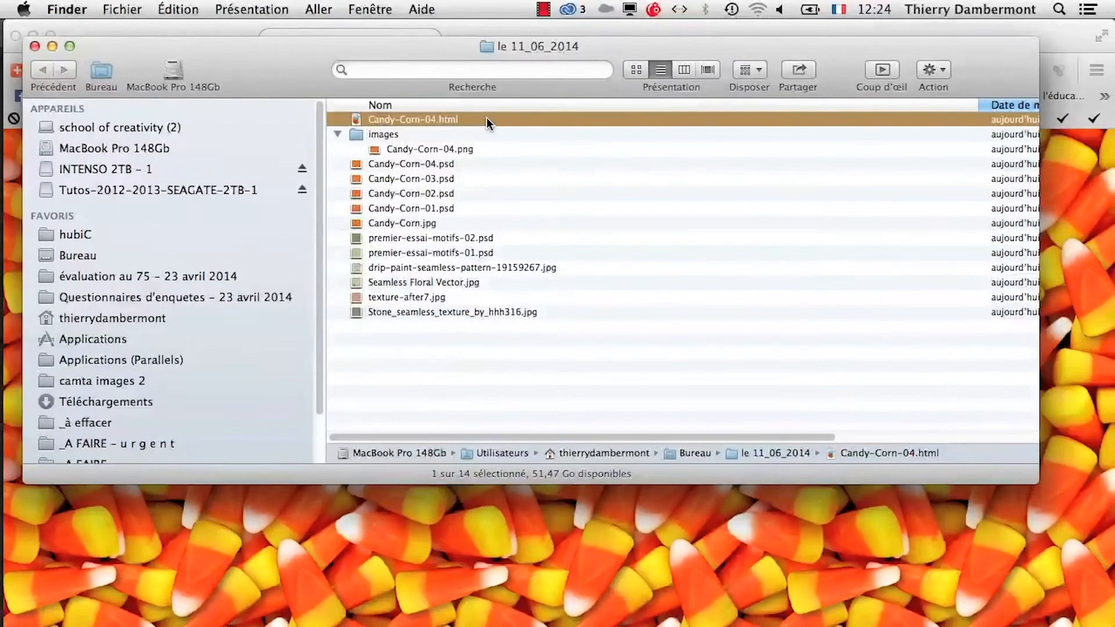
pyautogui.doubleClick(490, 115)
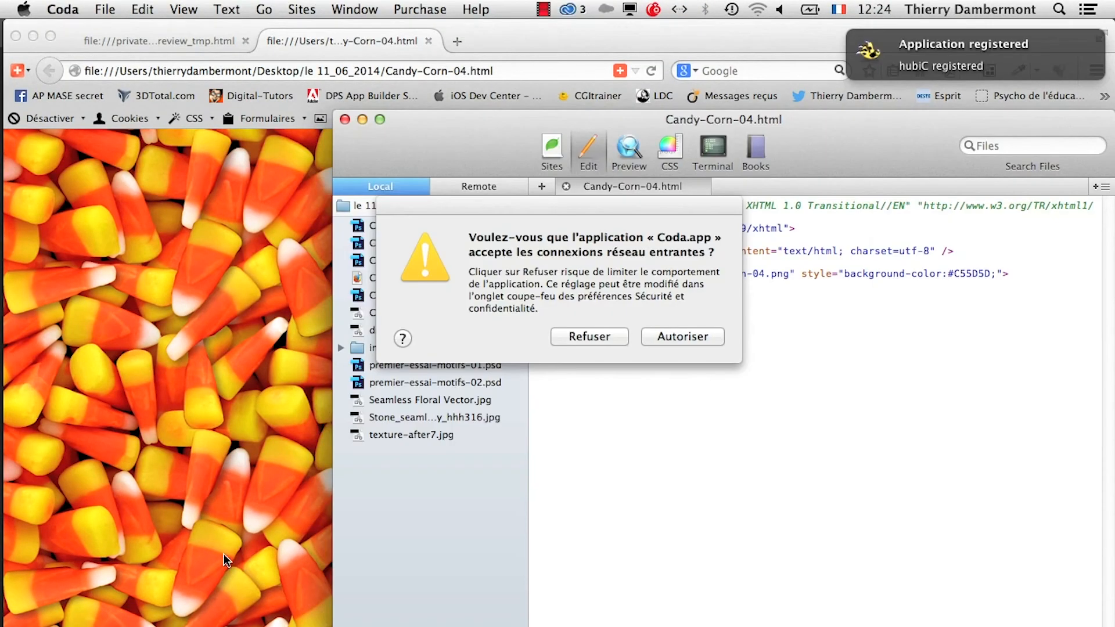
pyautogui.click(218, 555)
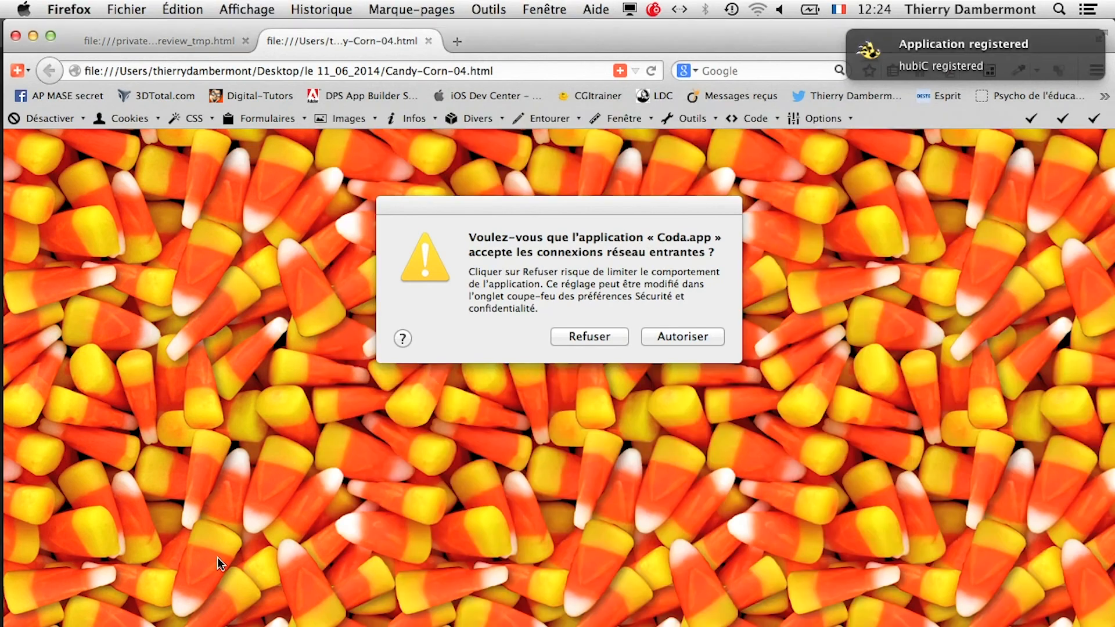
pyautogui.click(612, 336)
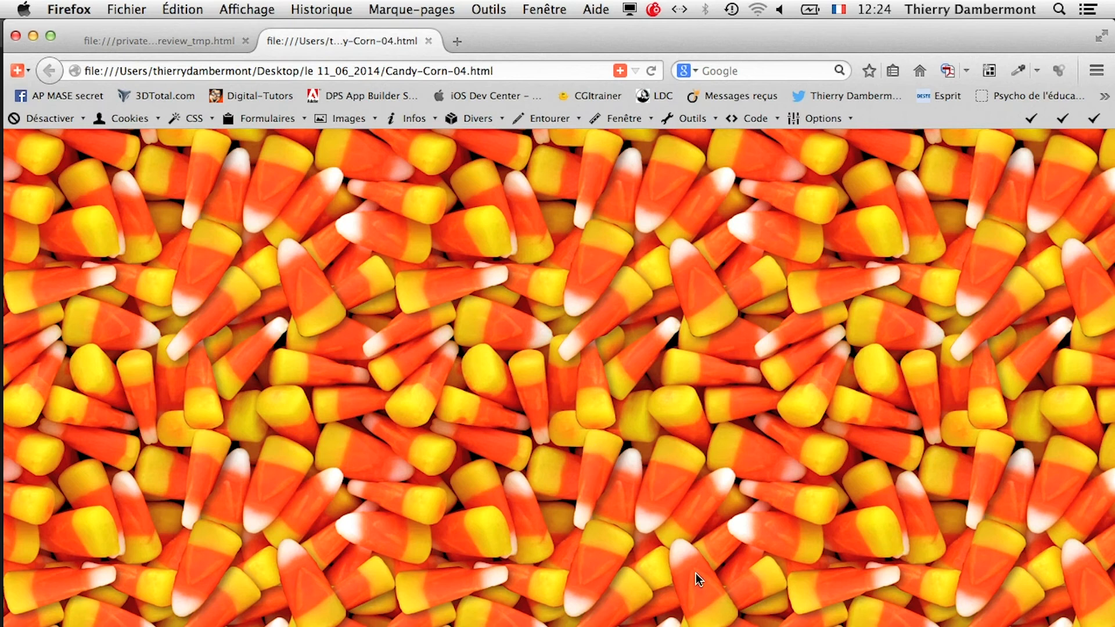
# Switch to Photoshop, take the PNG-24 web export at 15 percent as far as its save dialog, and close it without saving
pyautogui.press('super+Tab')
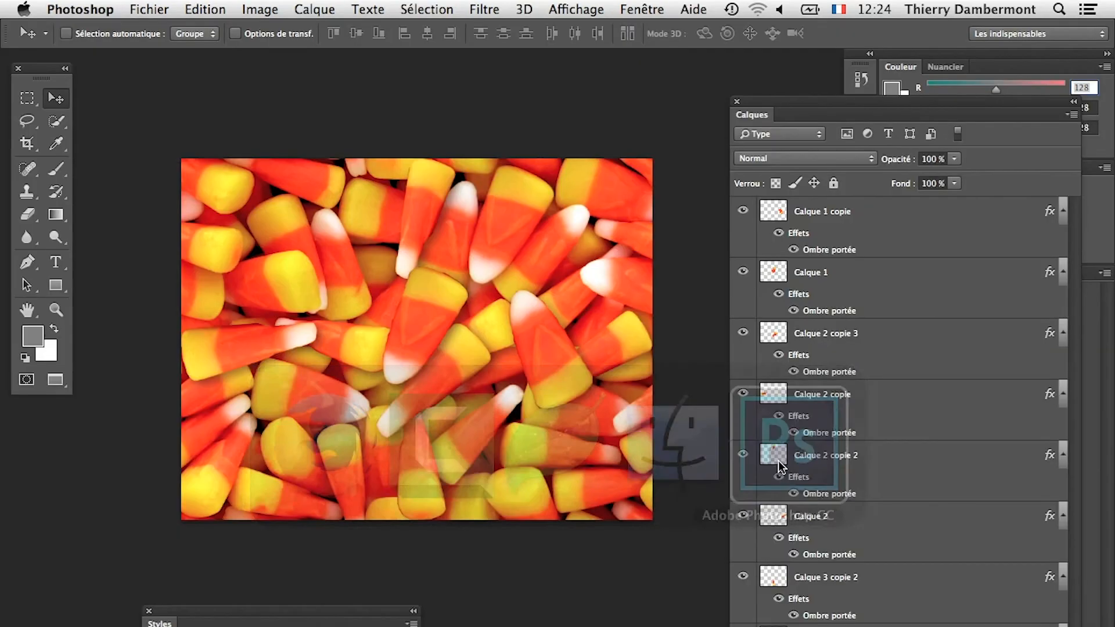
pyautogui.click(150, 9)
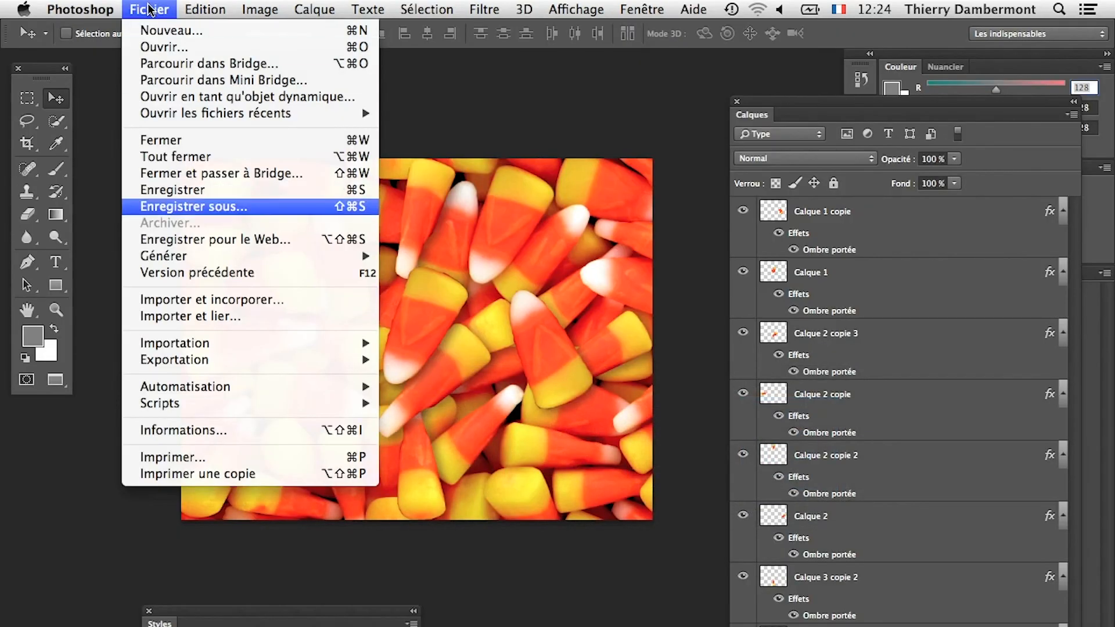
pyautogui.click(217, 239)
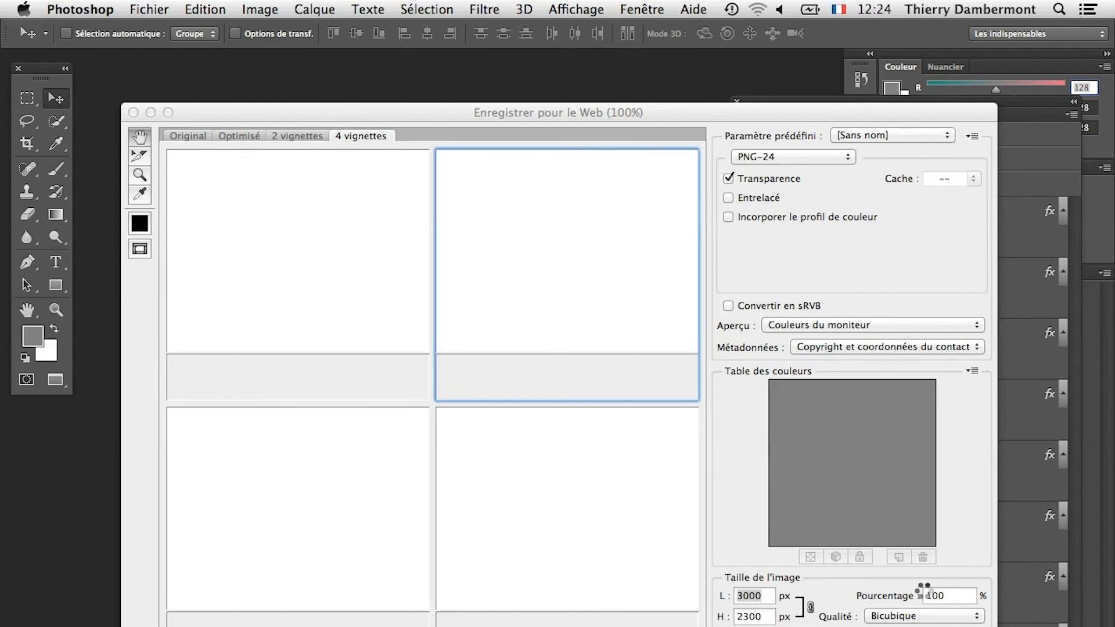
pyautogui.click(955, 597)
pyautogui.write('15')
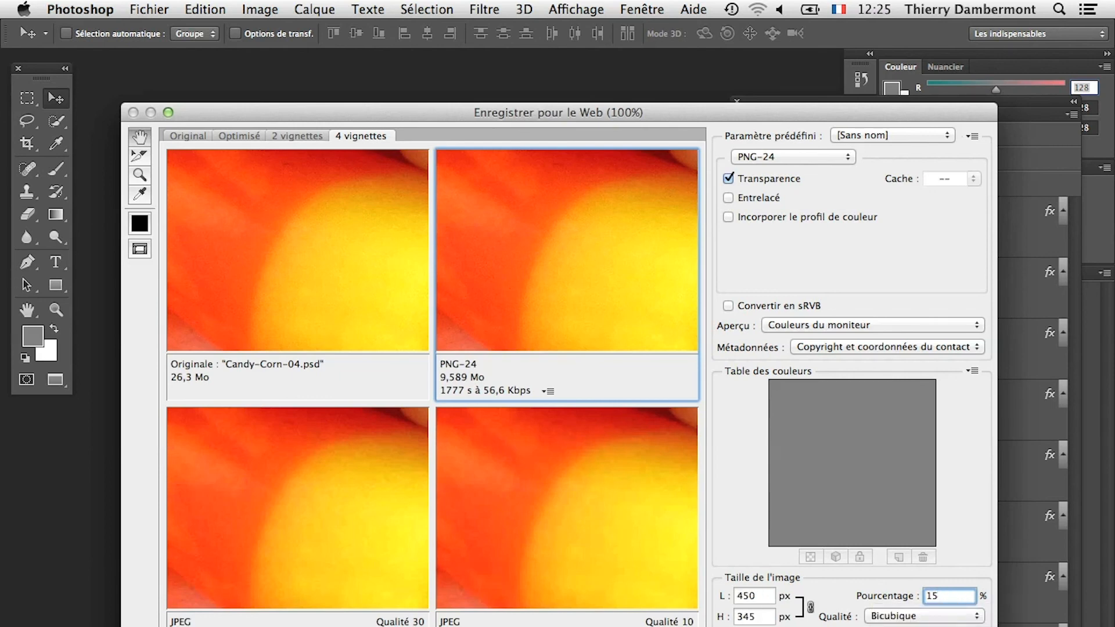
pyautogui.press('Return')
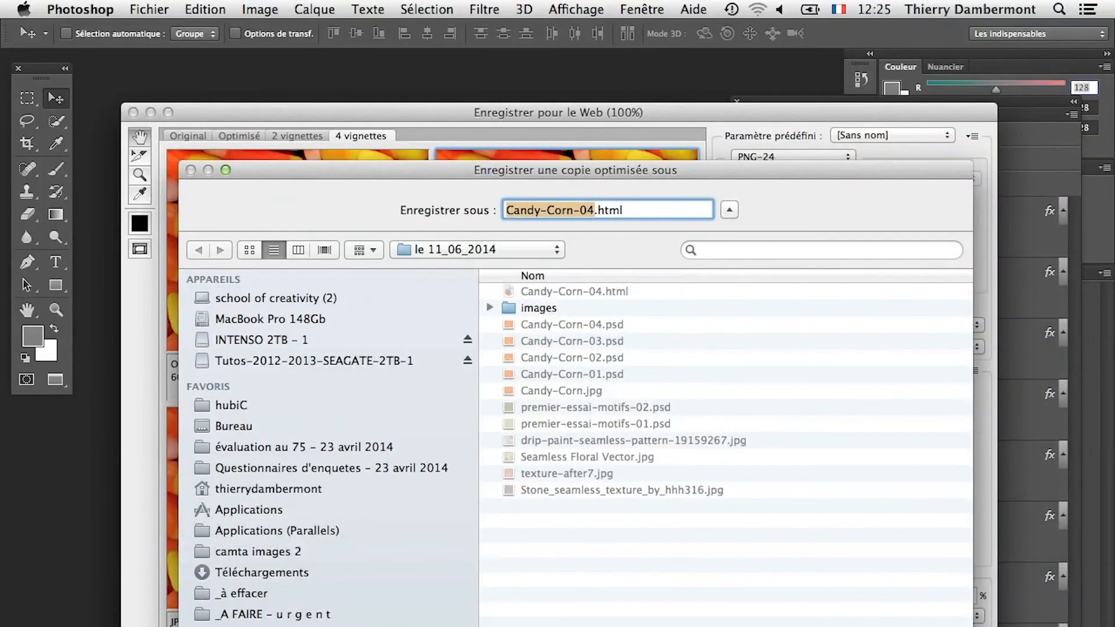
pyautogui.press('Escape')
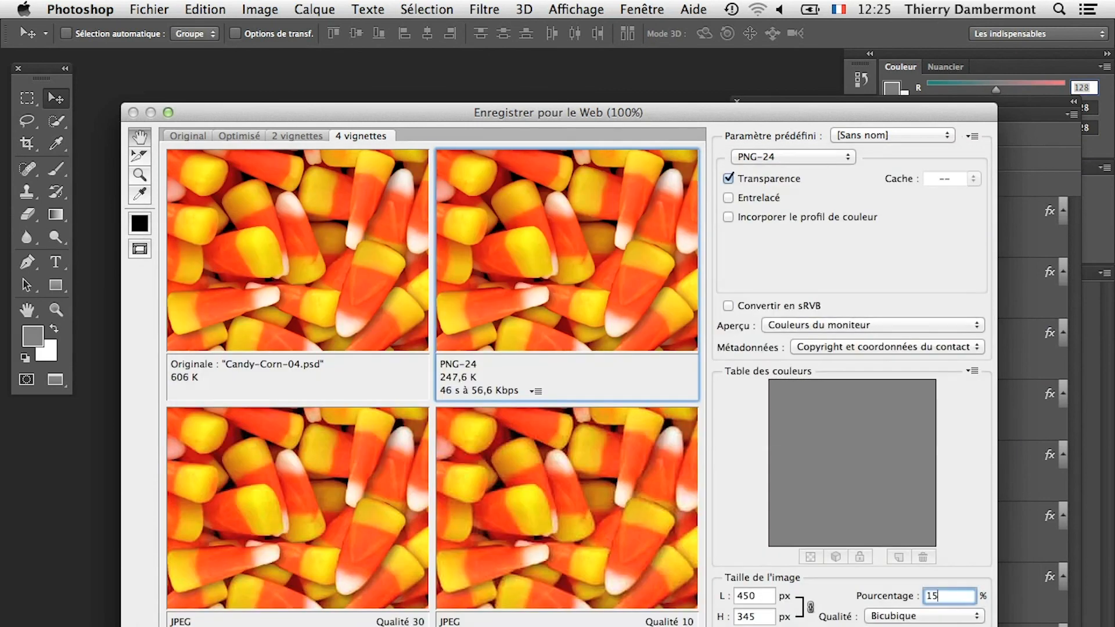
pyautogui.press('Escape')
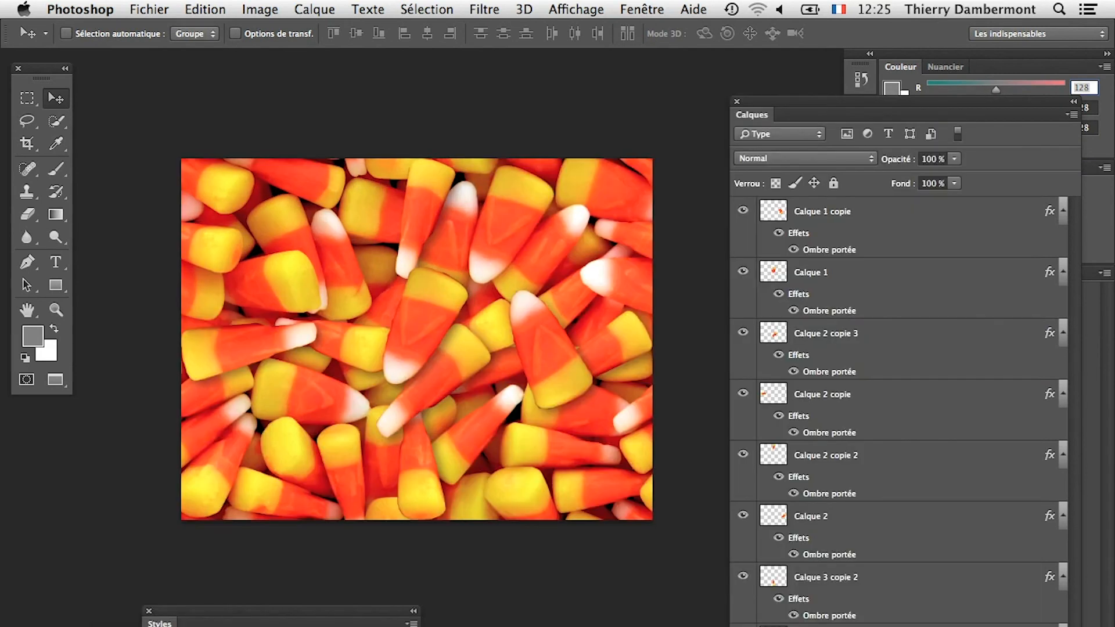